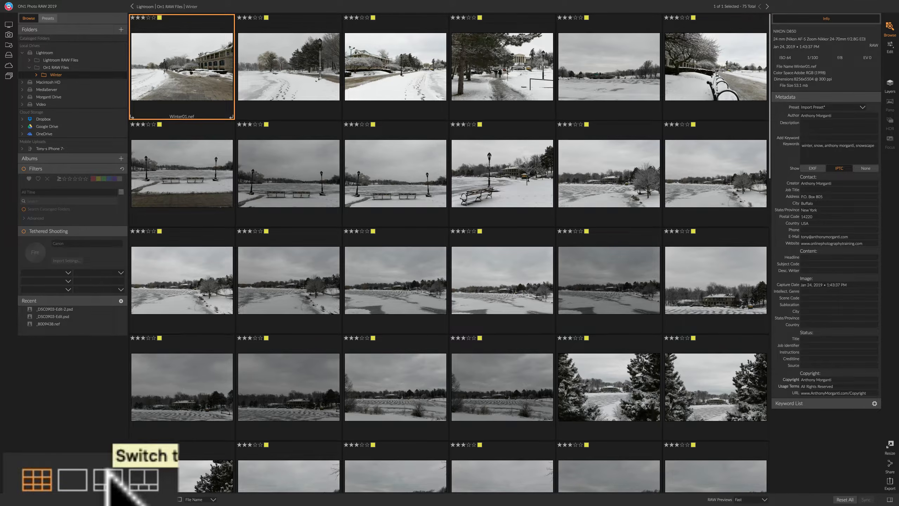
- Show the Winter folder's photos in Filmstrip view and hide the side panels around the Winter01 preview
left_click(44, 500)
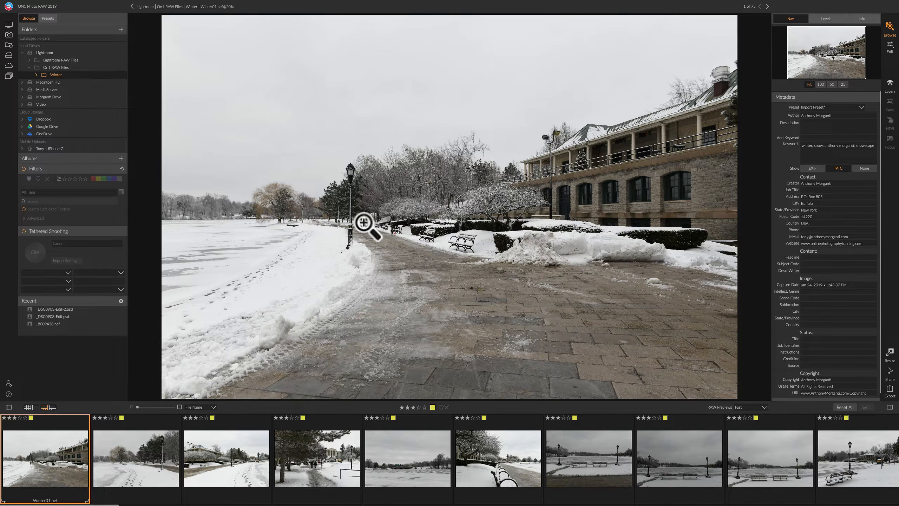
key("Tab")
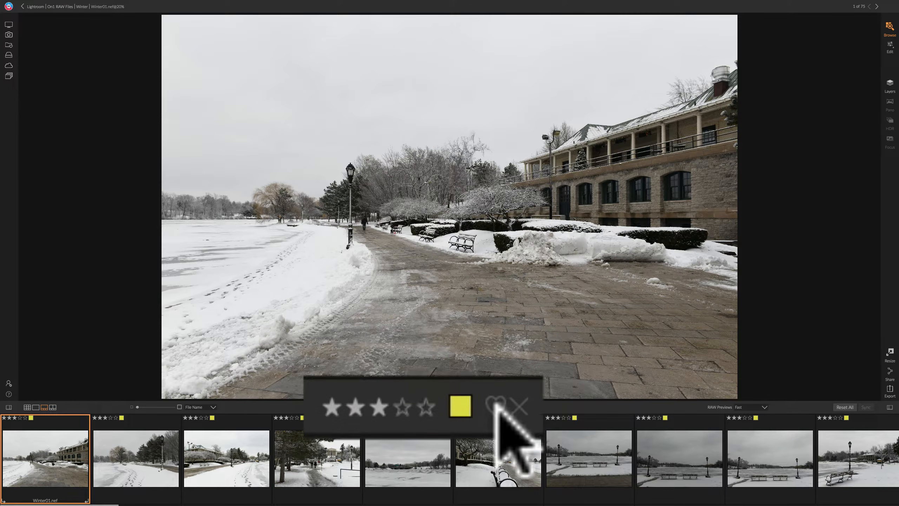
left_click(495, 405)
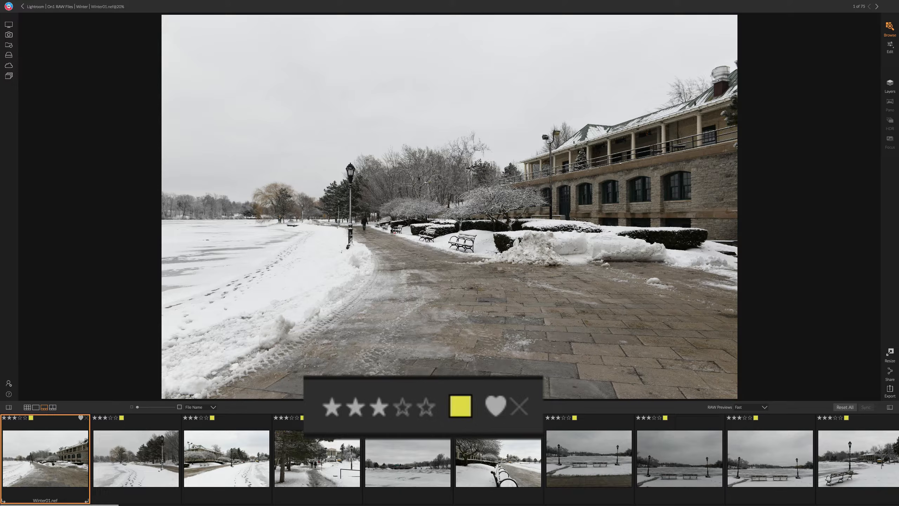
left_click(496, 405)
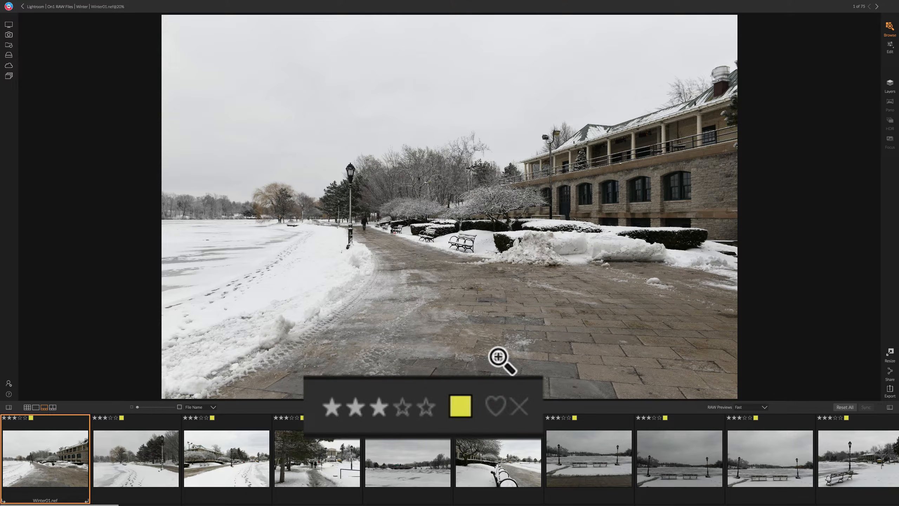
left_click(520, 402)
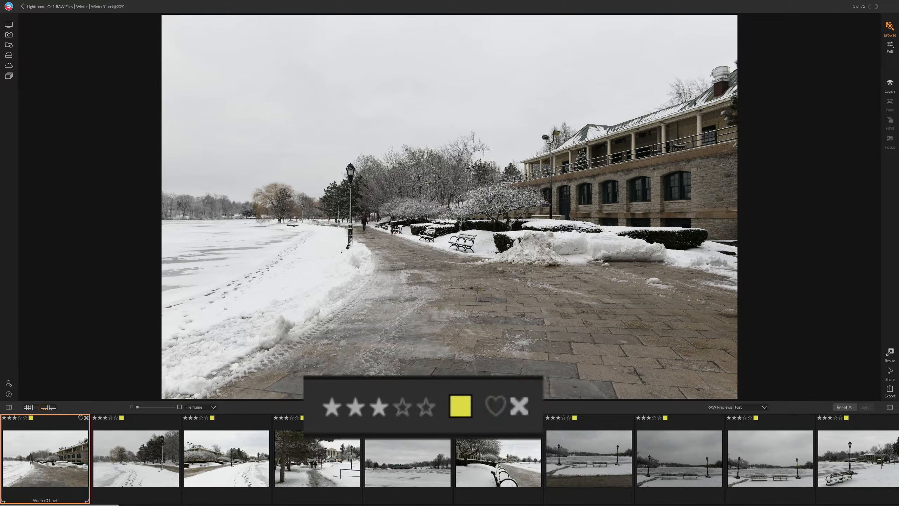
left_click(519, 406)
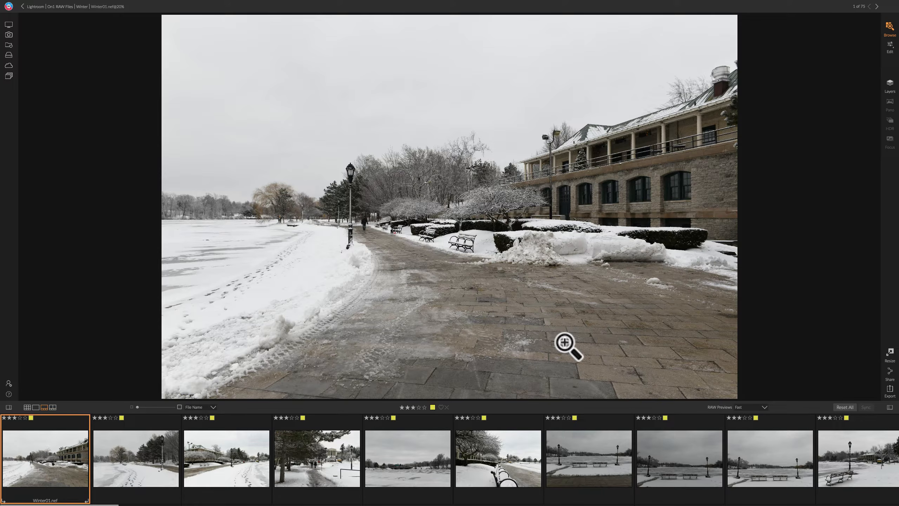
- Mark Winter01 and Winter02 as liked
key("p")
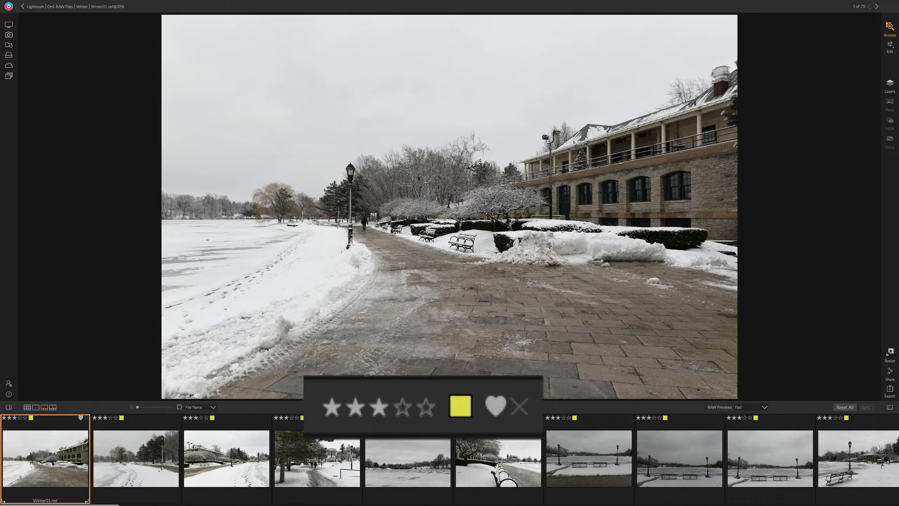
left_click(127, 461)
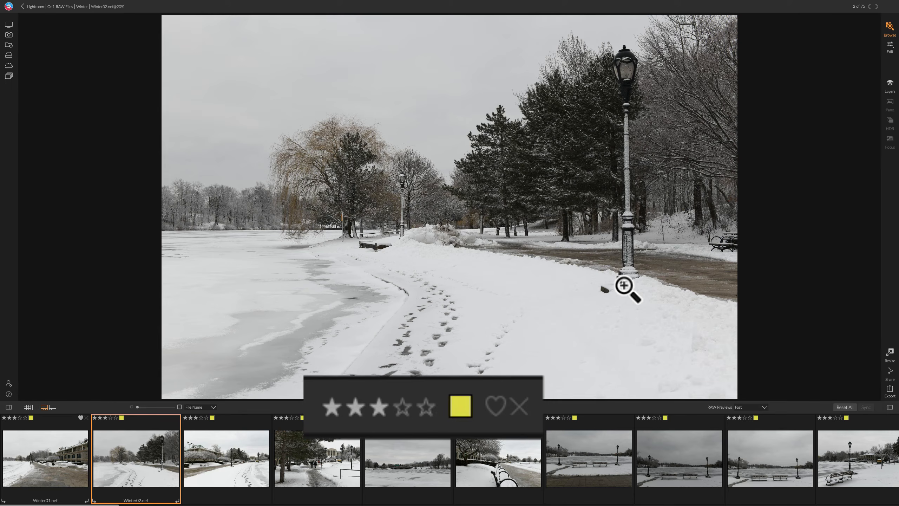
key("p")
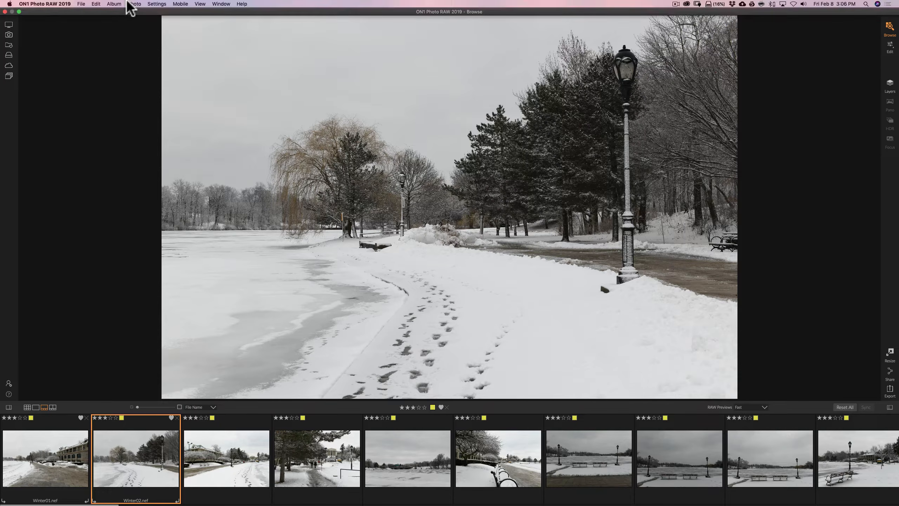
- Turn on Auto Advance and like each photo from Winter03 through Winter12, skipping Winter08 with the row of snowy benches
left_click(132, 4)
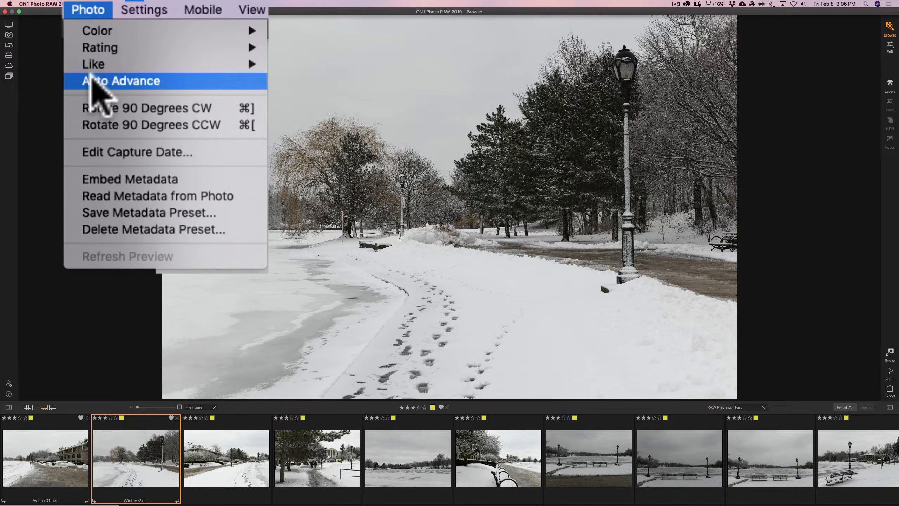
left_click(91, 77)
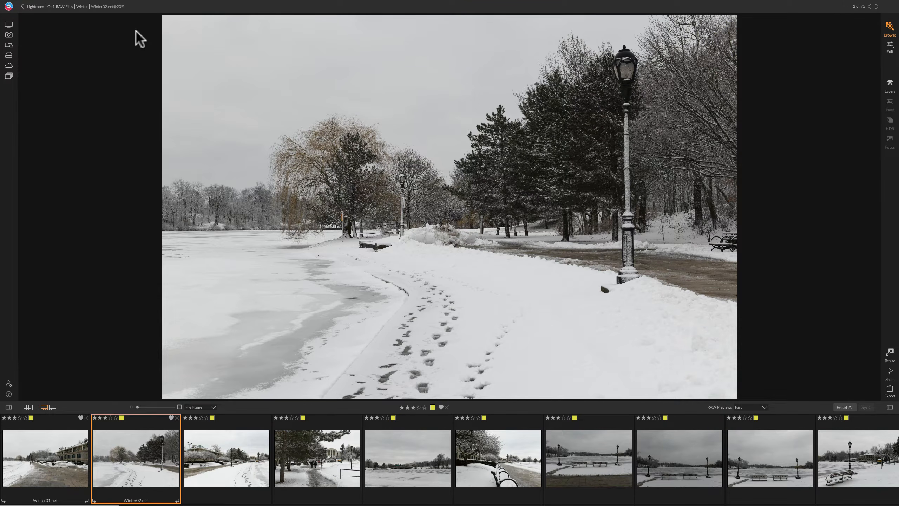
key("p")
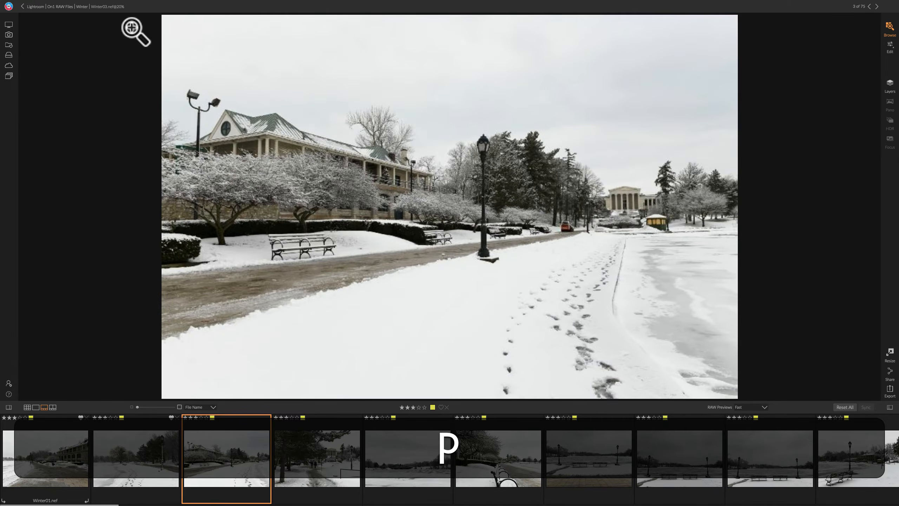
key("p")
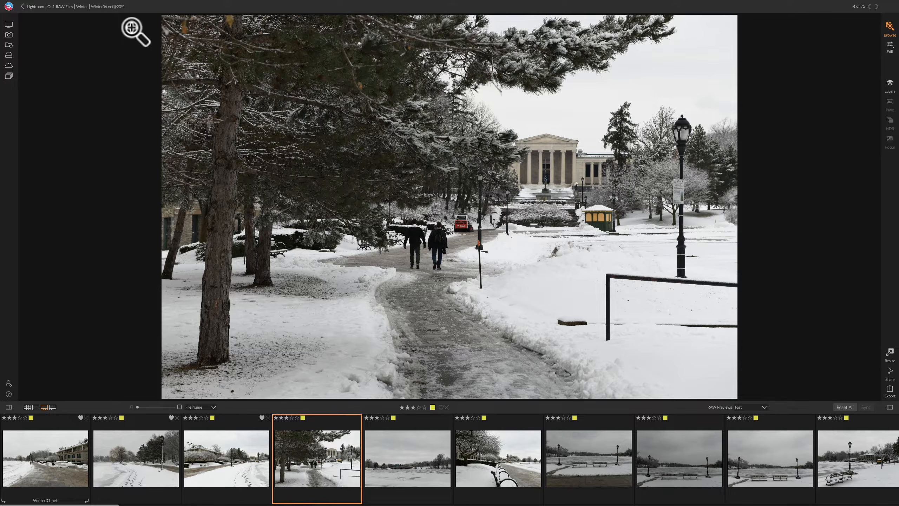
key("p")
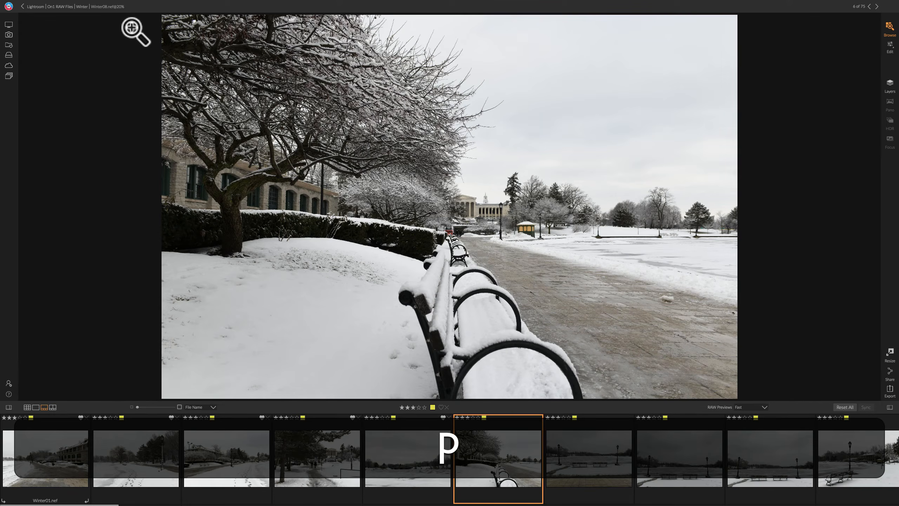
key("Right")
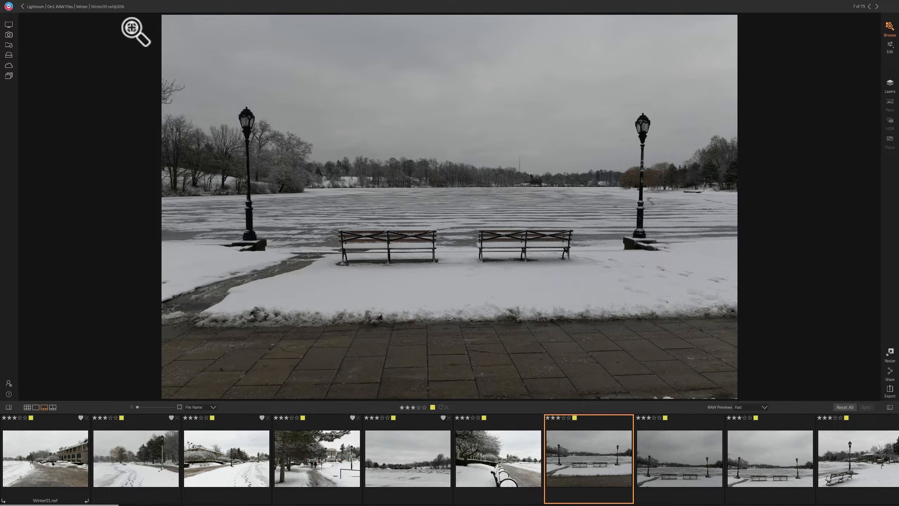
key("p")
key("p")
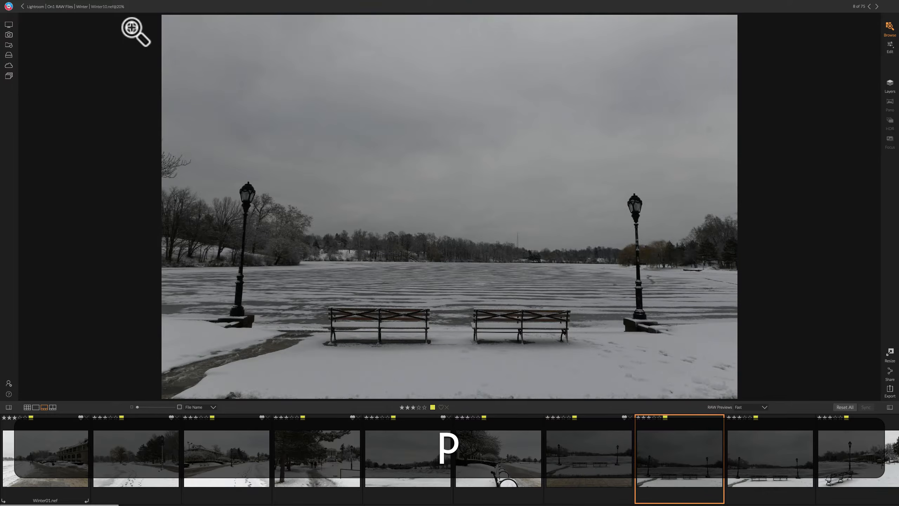
key("p")
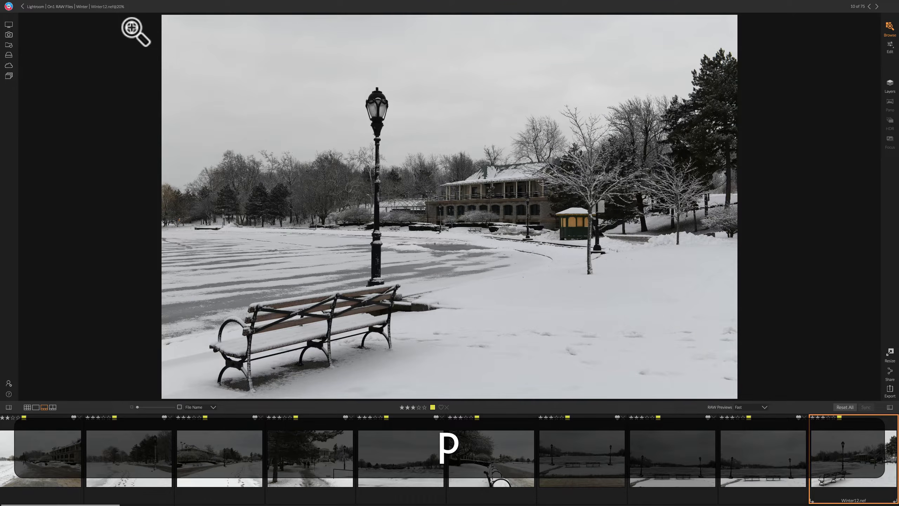
key("p")
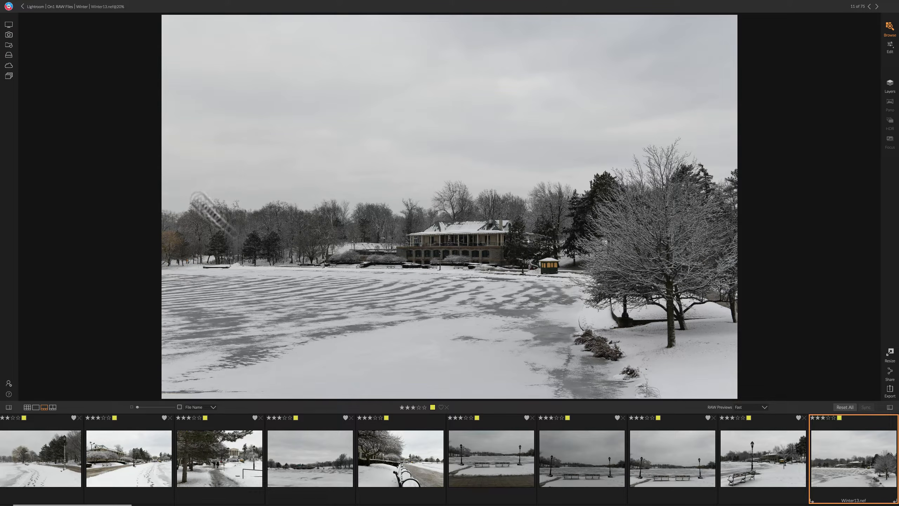
- Like Winter13, preview the similar lake photos Winter14 to Winter17 one by one, and return to Winter14
scroll(633, 471, "down", 8)
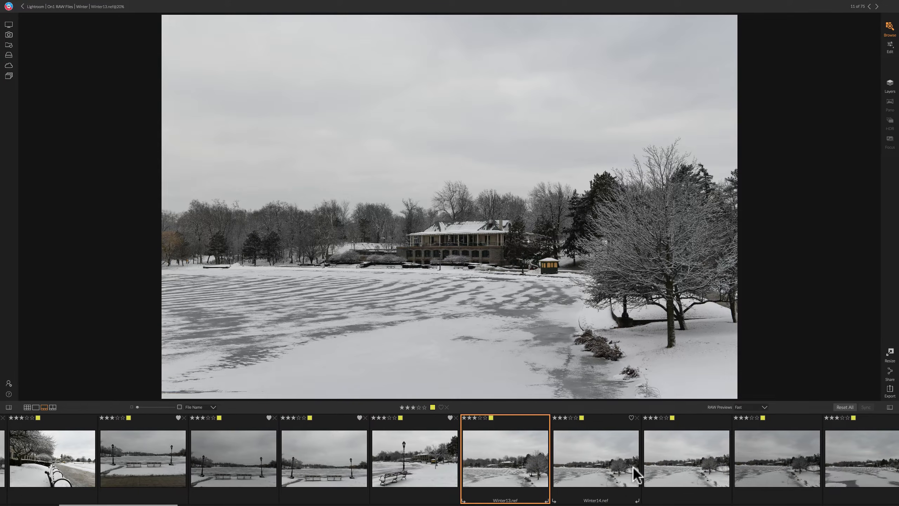
left_click(588, 466)
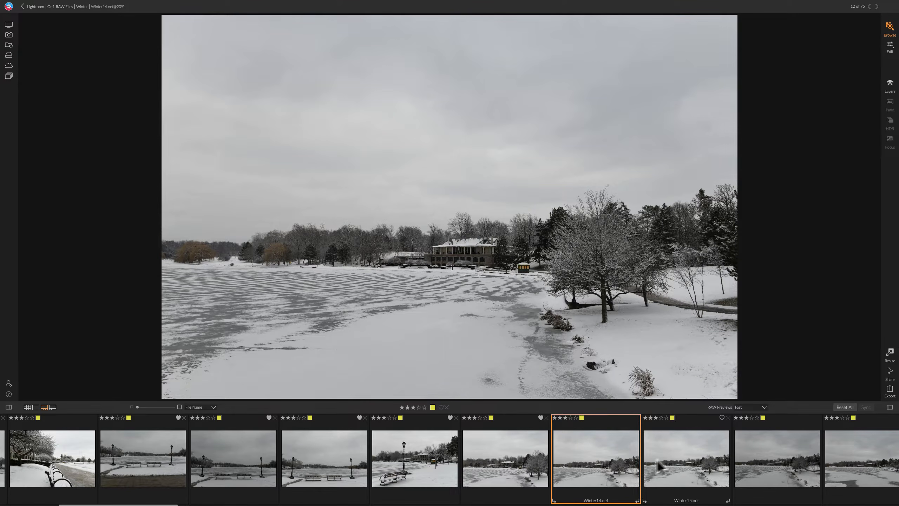
left_click(675, 467)
left_click(780, 457)
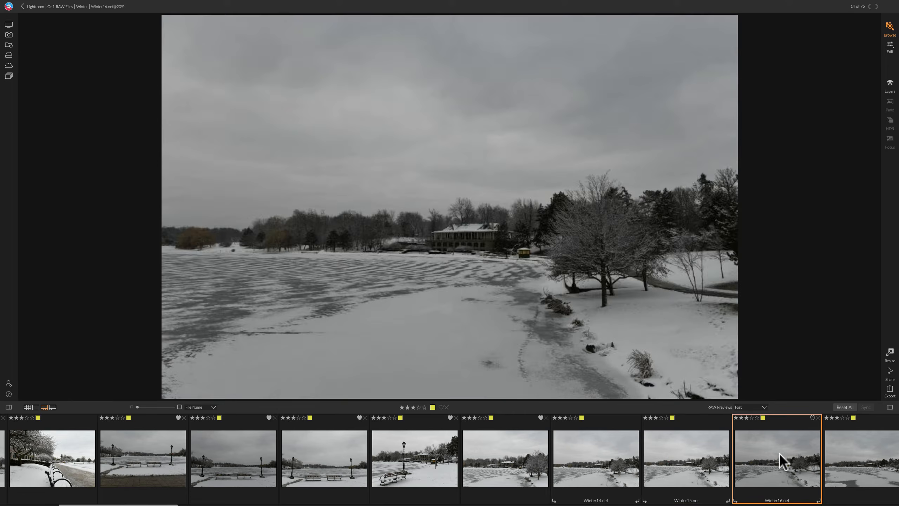
left_click(871, 464)
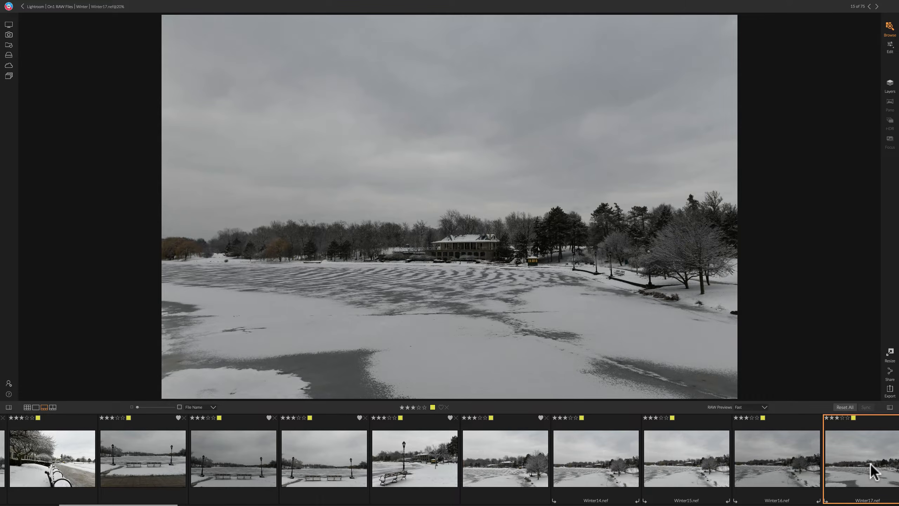
left_click(592, 459)
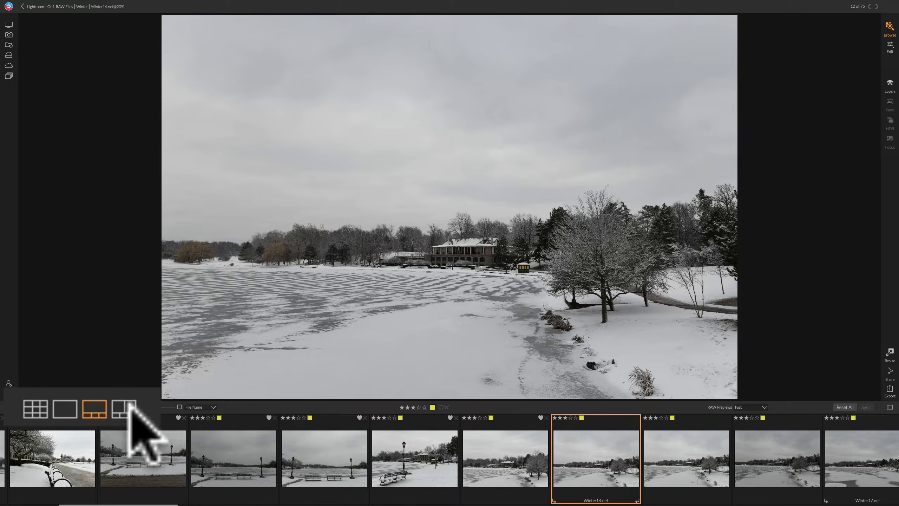
- Switch to Compare view and add Winter15, Winter16 and Winter17 to the comparison with Winter14
left_click(53, 407)
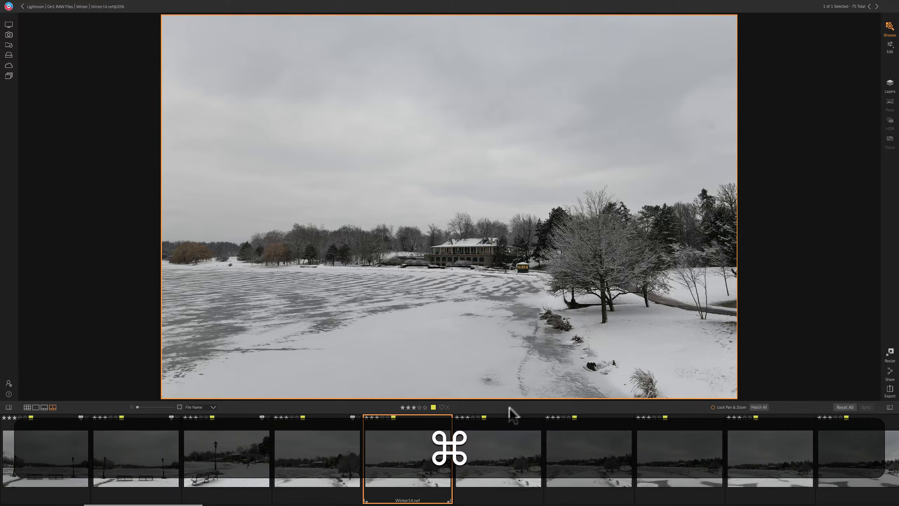
left_click(493, 437, "super")
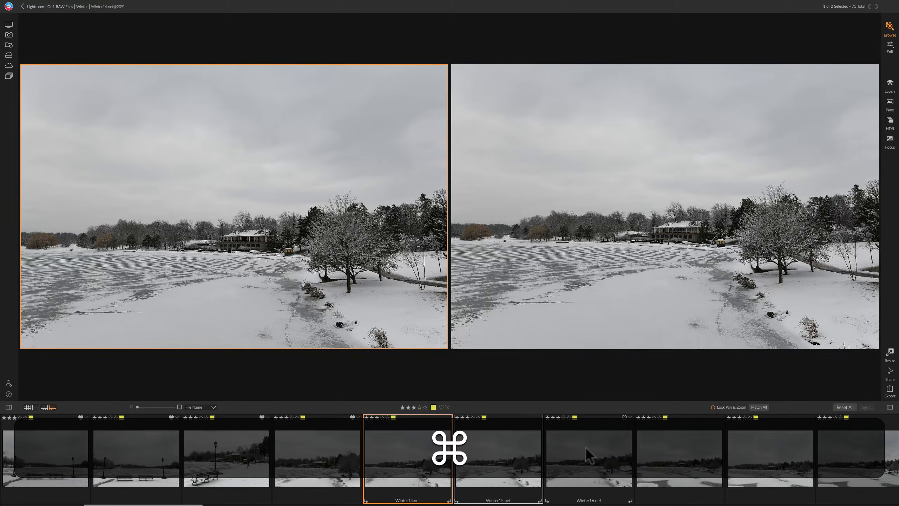
left_click(586, 447, "super")
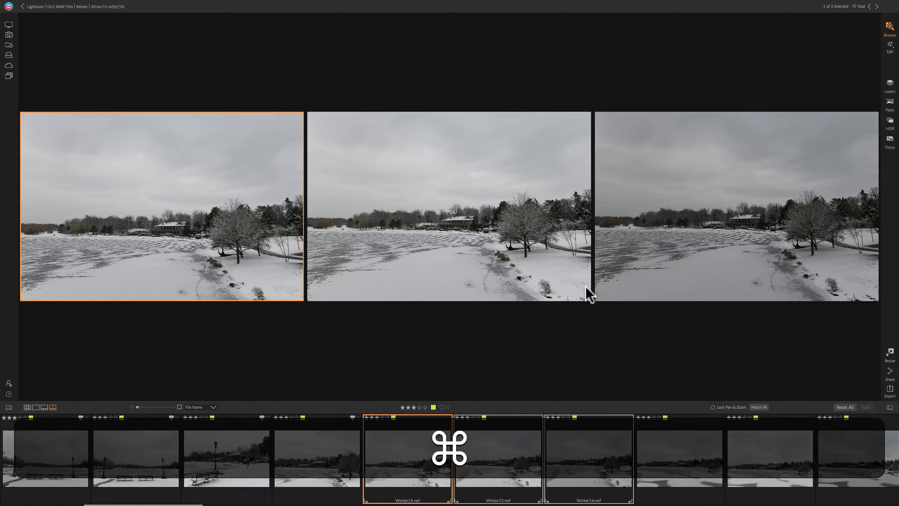
left_click(688, 457, "super")
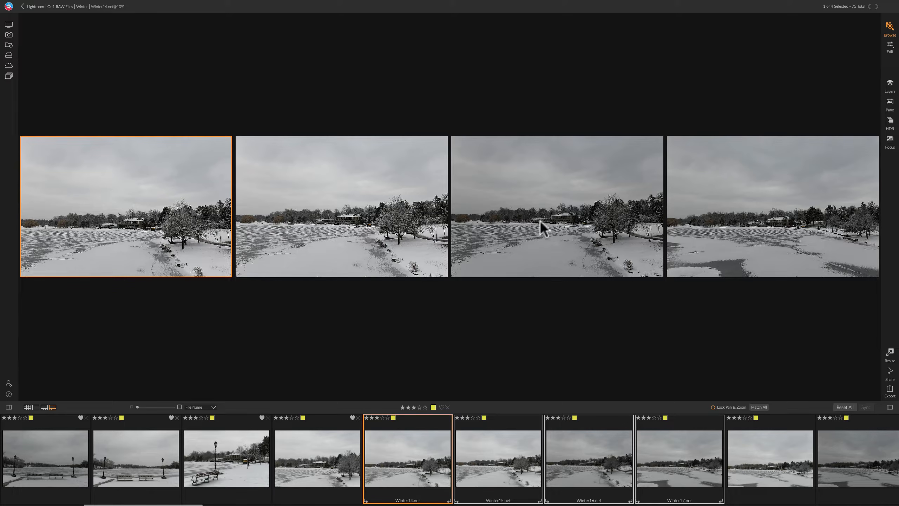
- Zoom in on Winter15 alone within the comparison and zoom back out to the full photo
left_click(392, 217)
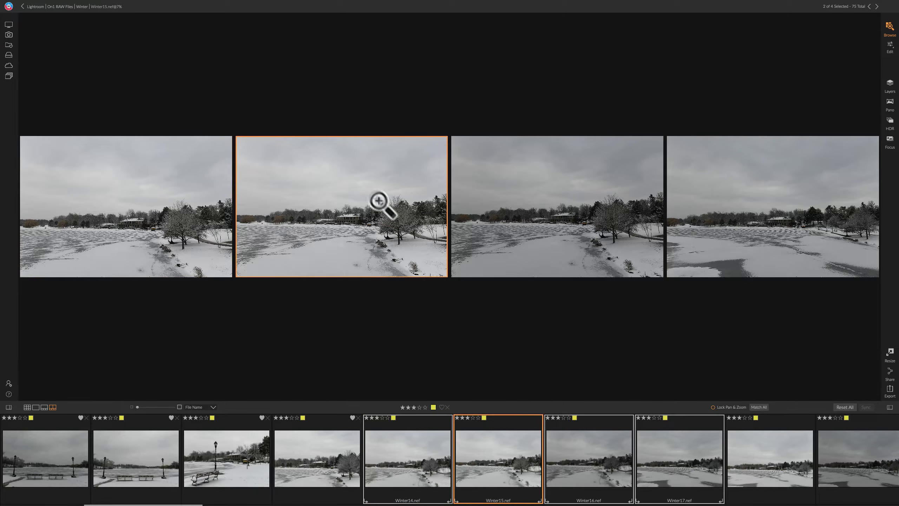
left_click(349, 197)
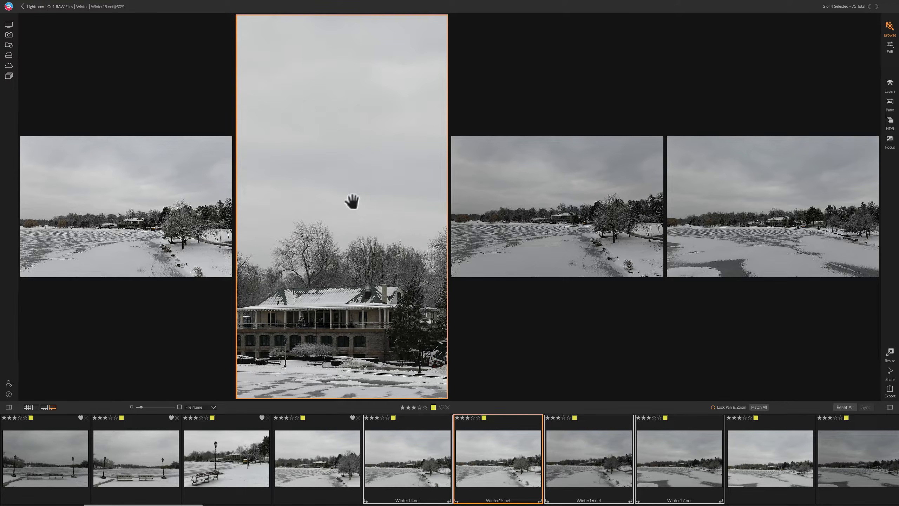
left_click(352, 201)
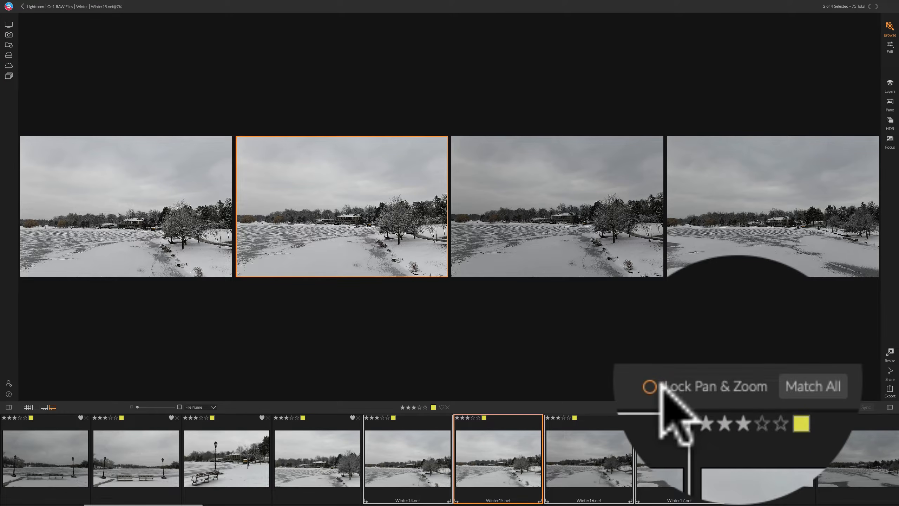
- Lock pan and zoom, inspect the lakeside building in all four photos together, zoom out and return to Filmstrip view
left_click(650, 386)
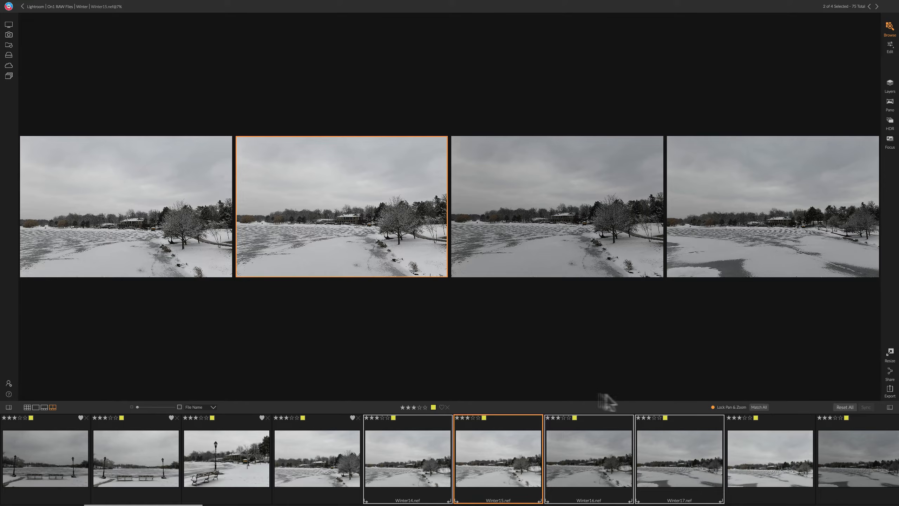
left_click(332, 215)
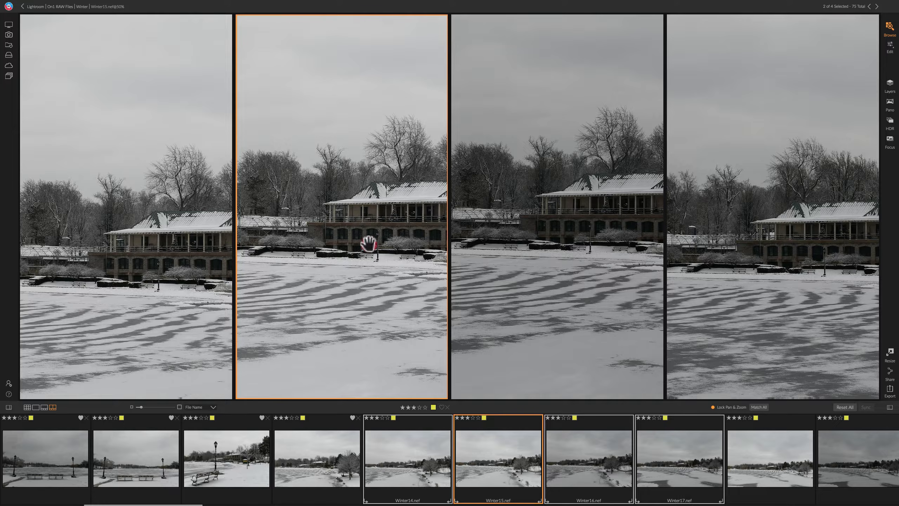
left_click_drag(372, 221, 378, 181)
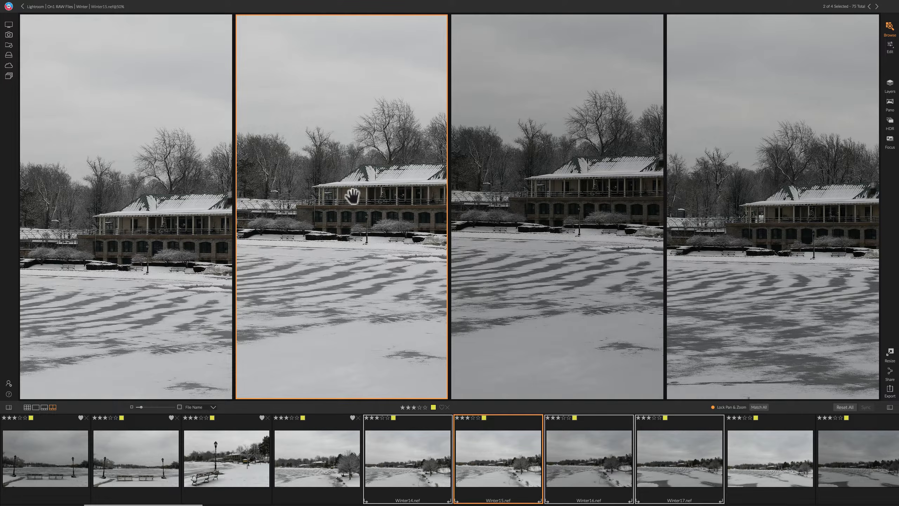
left_click(351, 193)
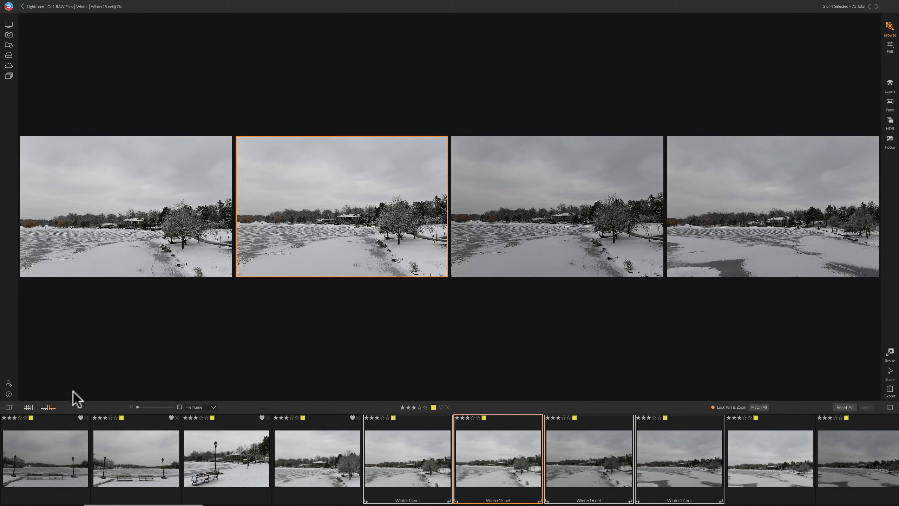
left_click(44, 407)
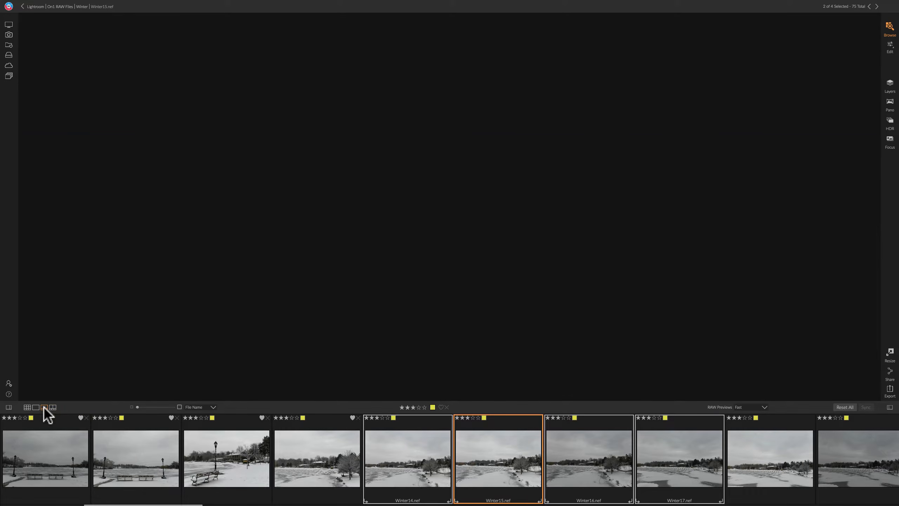
- Select the lake photo Winter14 and like Winter14, Winter15, Winter16 and Winter17 in sequence
left_click(302, 440)
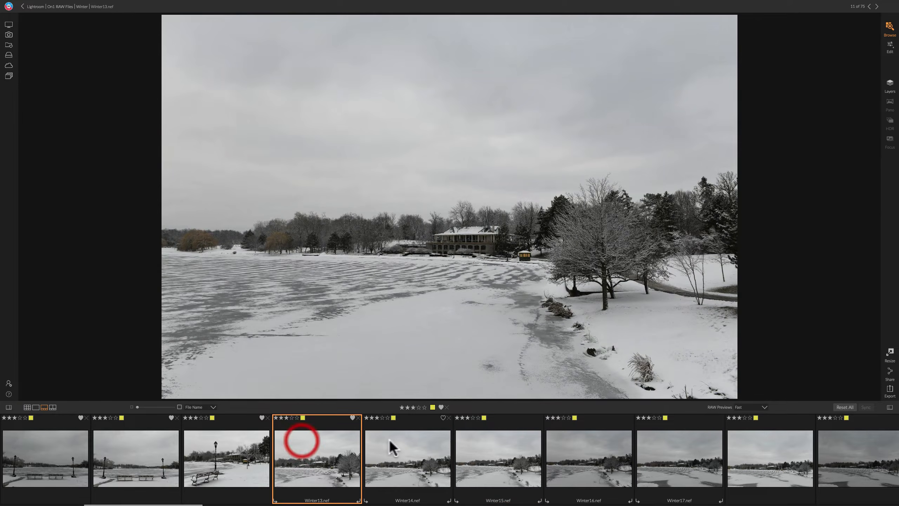
left_click(395, 446)
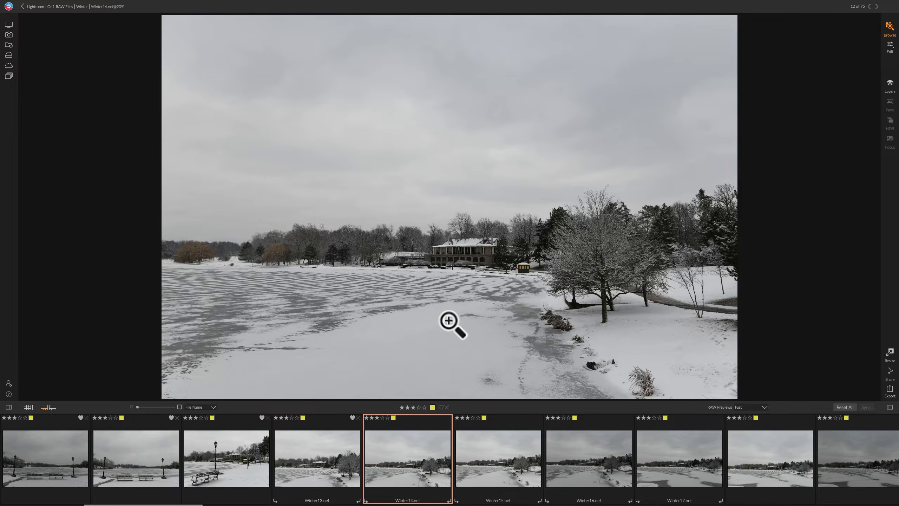
key("p")
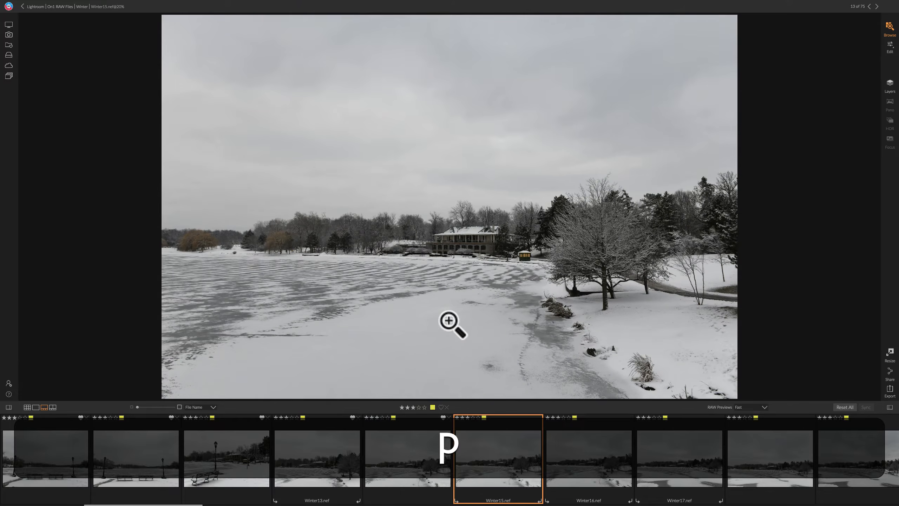
key("p")
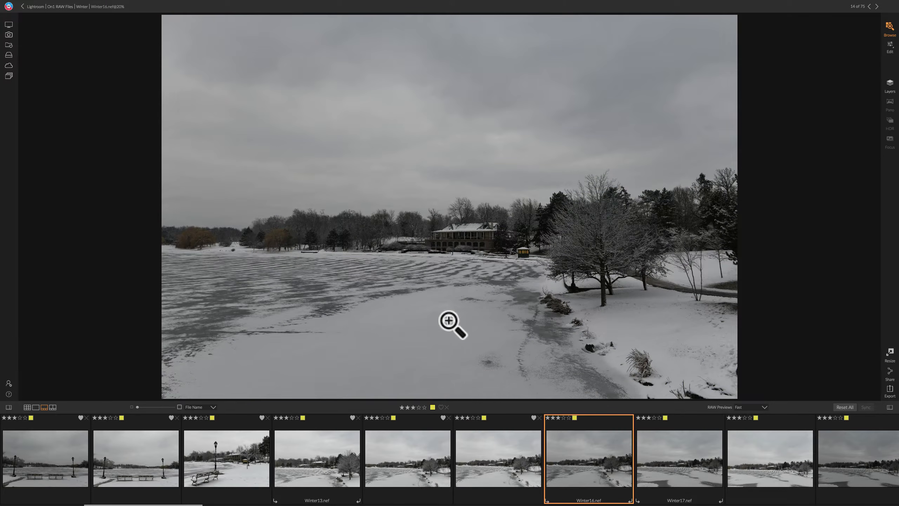
key("p")
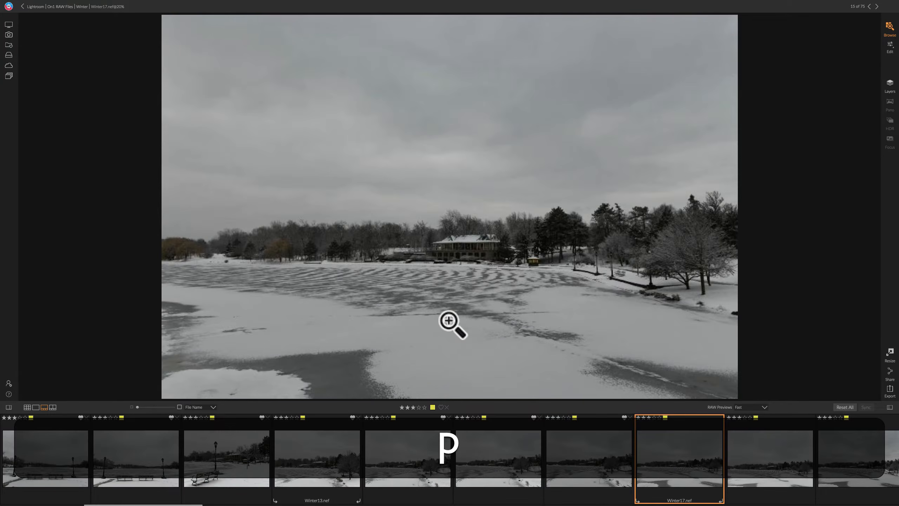
key("p")
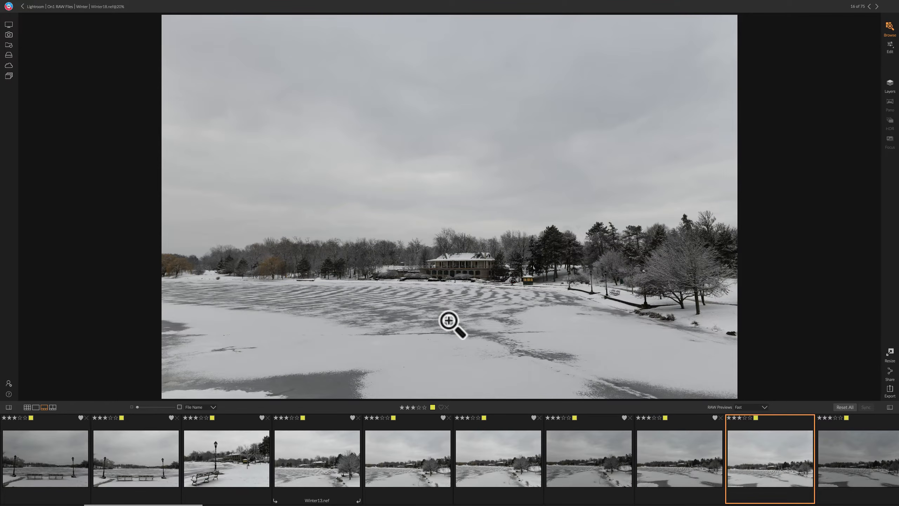
- Mark Winter18 as disliked, return to it and clear the mark, ending with Winter18 selected
key("x")
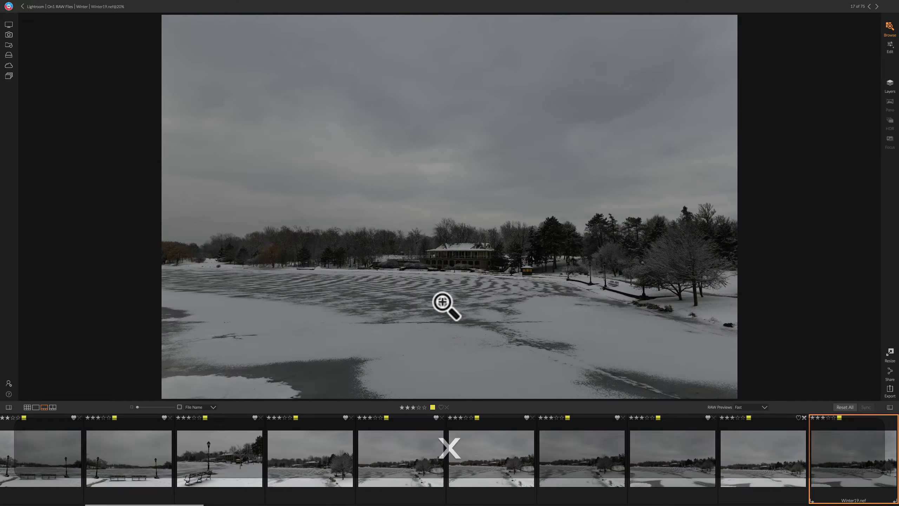
left_click(766, 453)
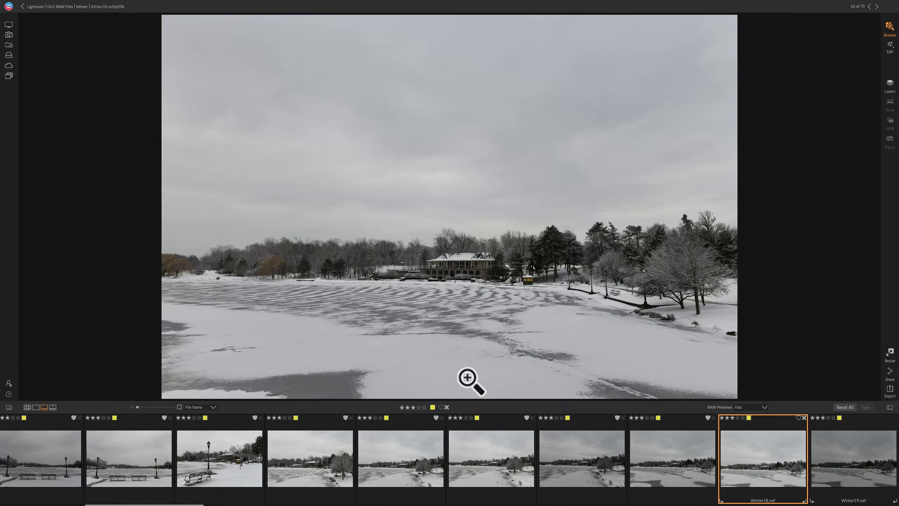
key("u")
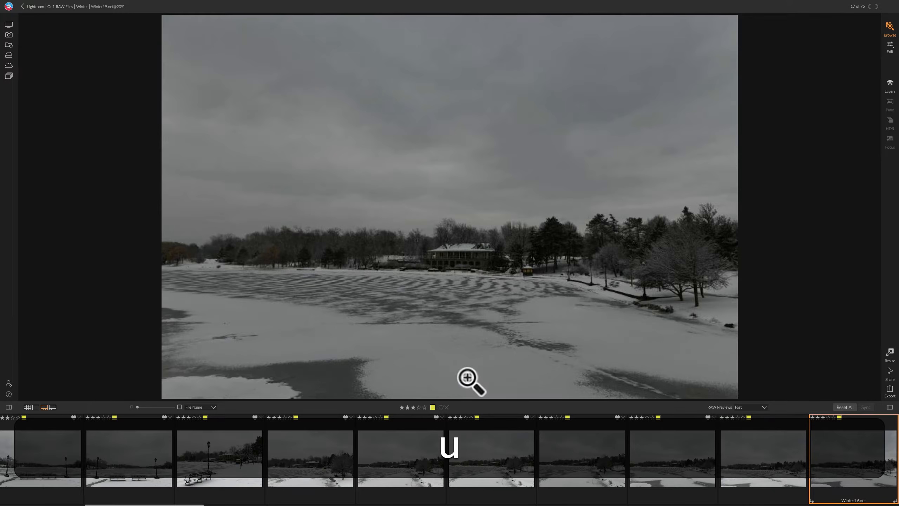
left_click(780, 453)
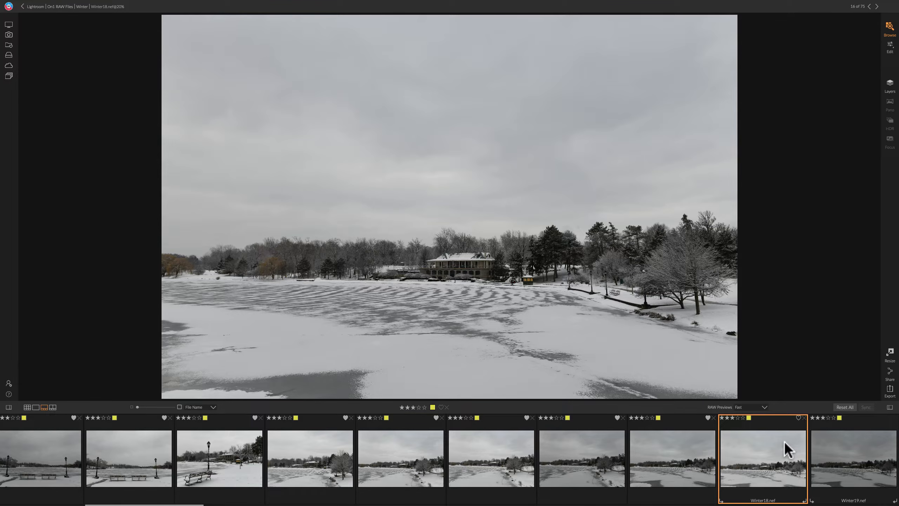
- Preview the similar deer-in-the-woods photos Winter69 to Winter77 at the end of the folder one by one
scroll(783, 450, "right", 15)
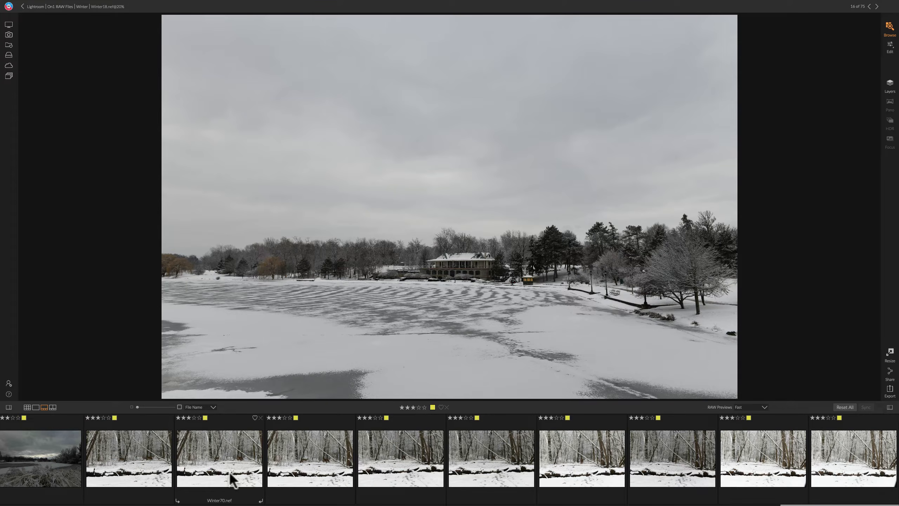
left_click(155, 471)
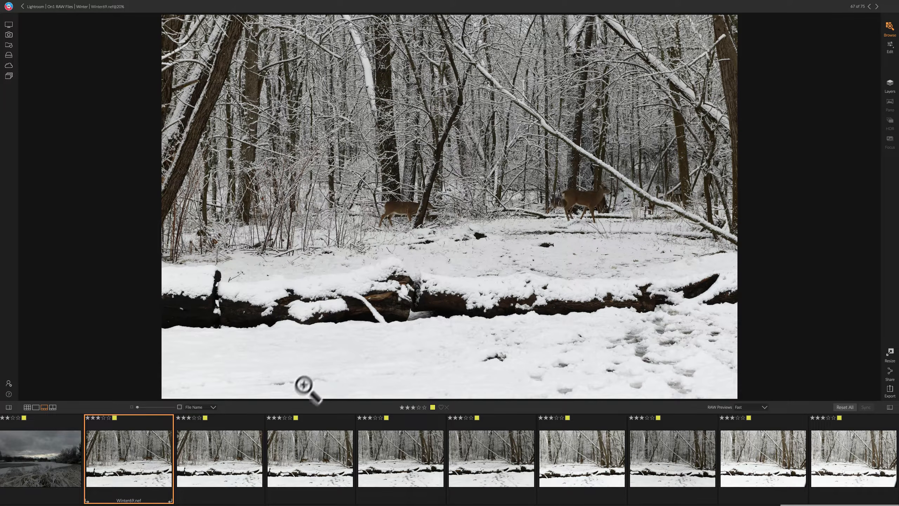
left_click(217, 474)
left_click(325, 461)
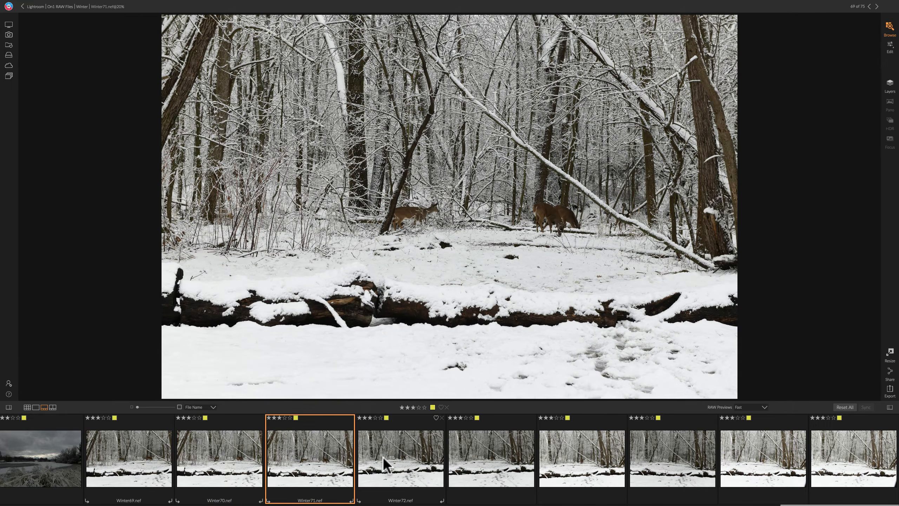
left_click(391, 466)
left_click(470, 455)
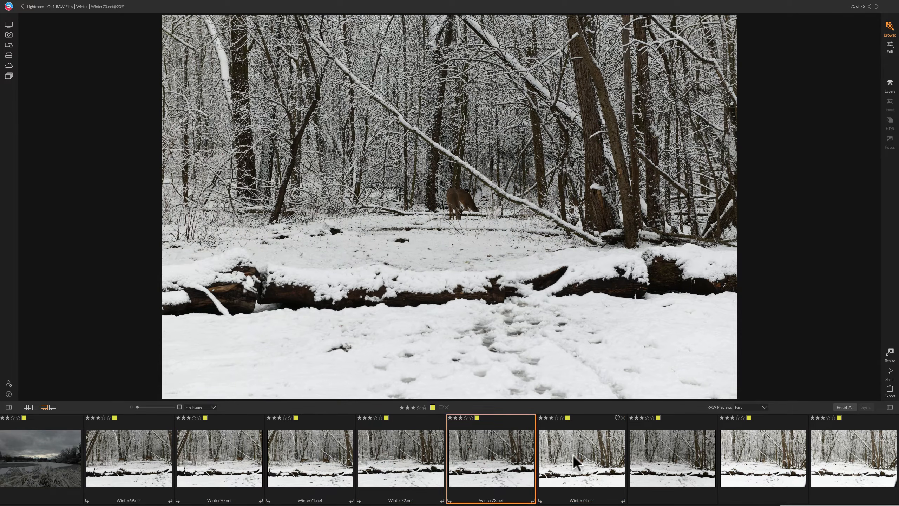
left_click(574, 455)
left_click(682, 455)
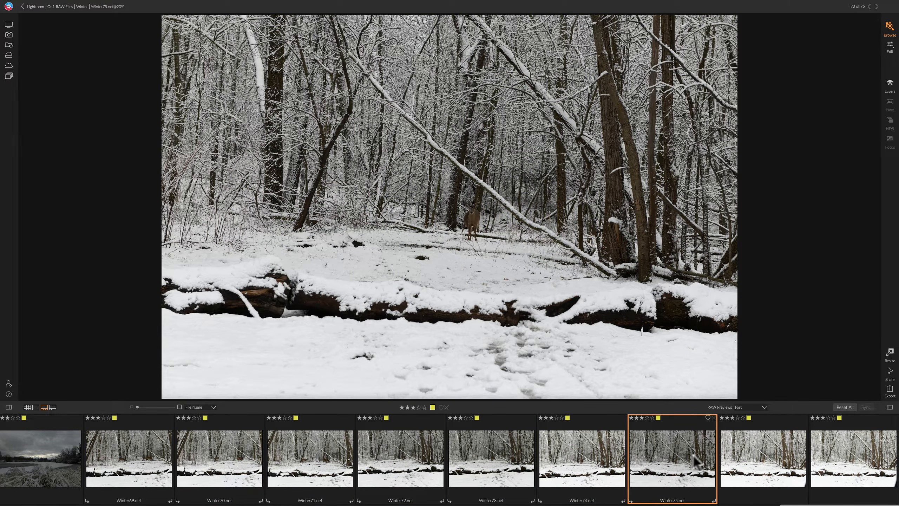
left_click(737, 455)
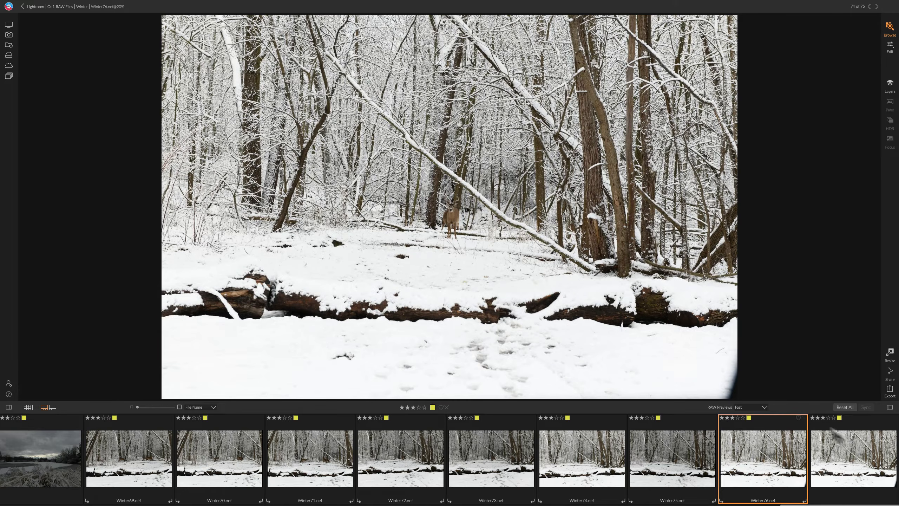
left_click(867, 471)
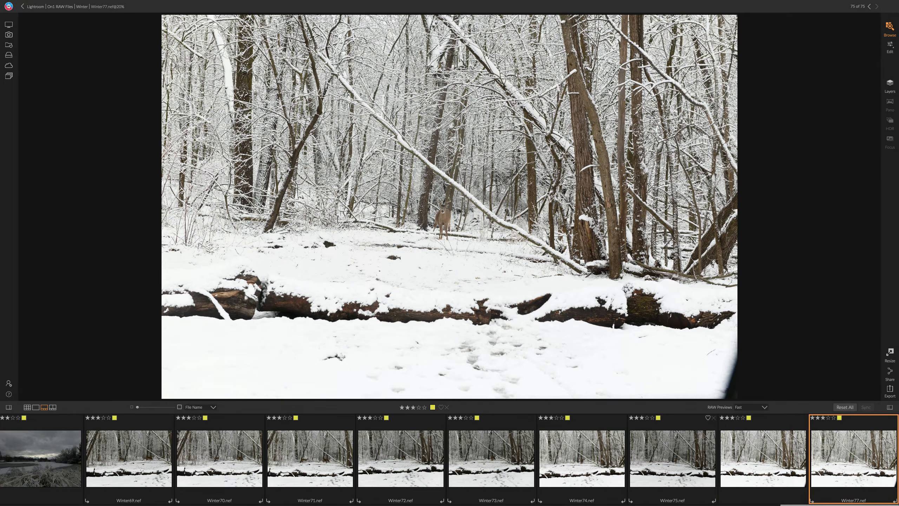
- Return to Winter69 and mark the deer photos Winter69 through Winter76 as disliked, leaving Winter77 unmarked
left_click(98, 472)
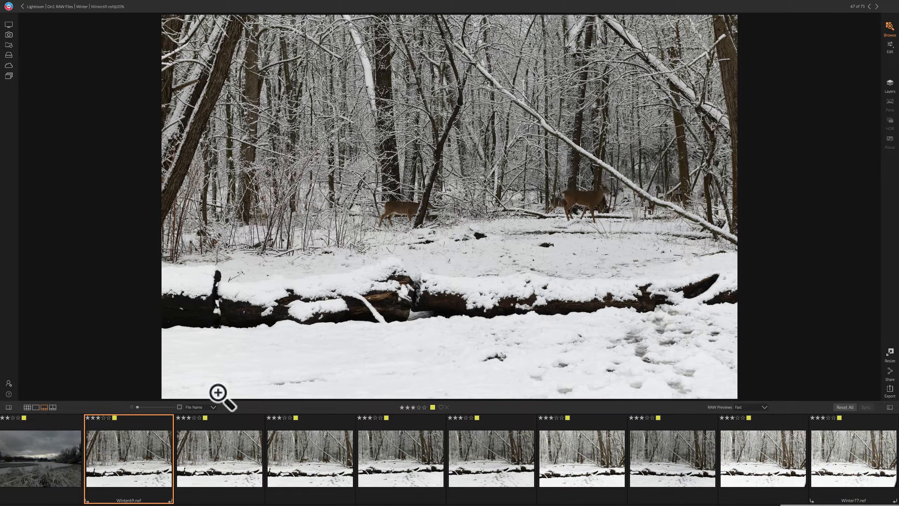
key("Right")
key("Right")
key("Right")
key("Right")
key("Right")
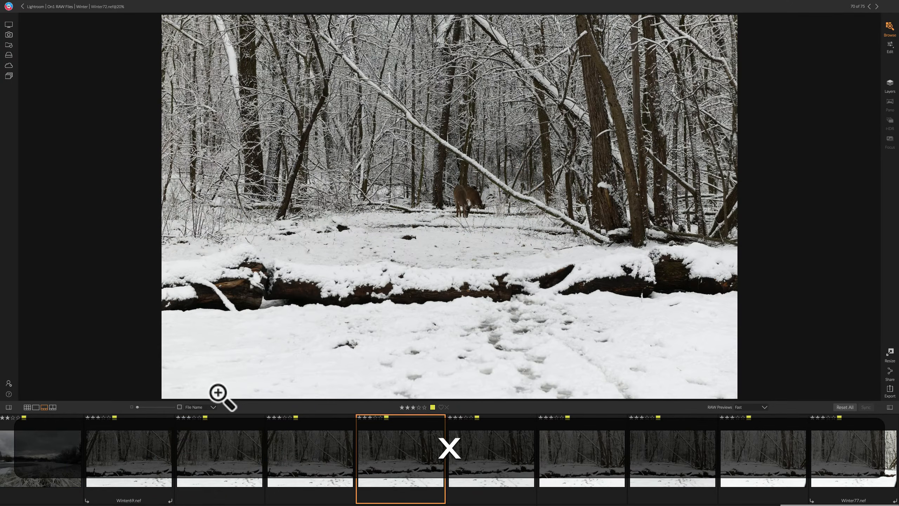
key("Right")
key("Right")
key("Right")
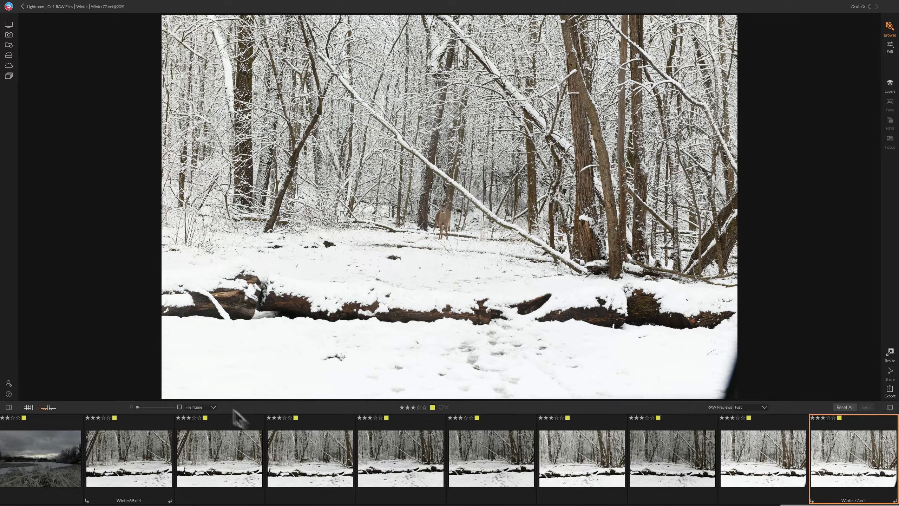
- Show the side panels, enable filtering and limit the Winter folder to disliked photos
scroll(321, 464, "up", 10)
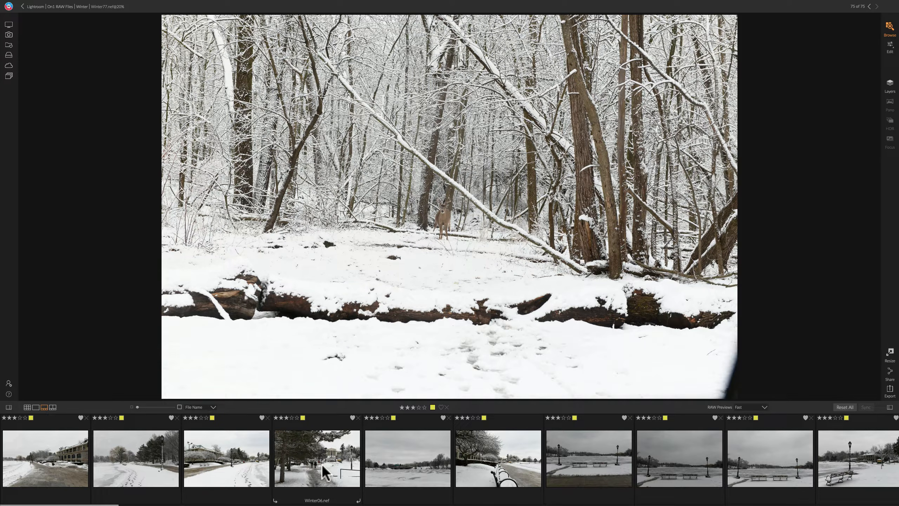
key("Tab")
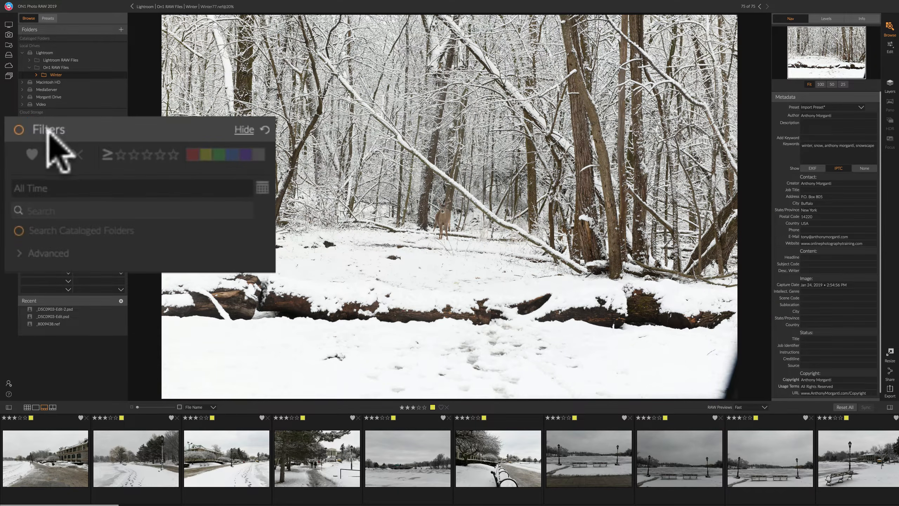
left_click(19, 129)
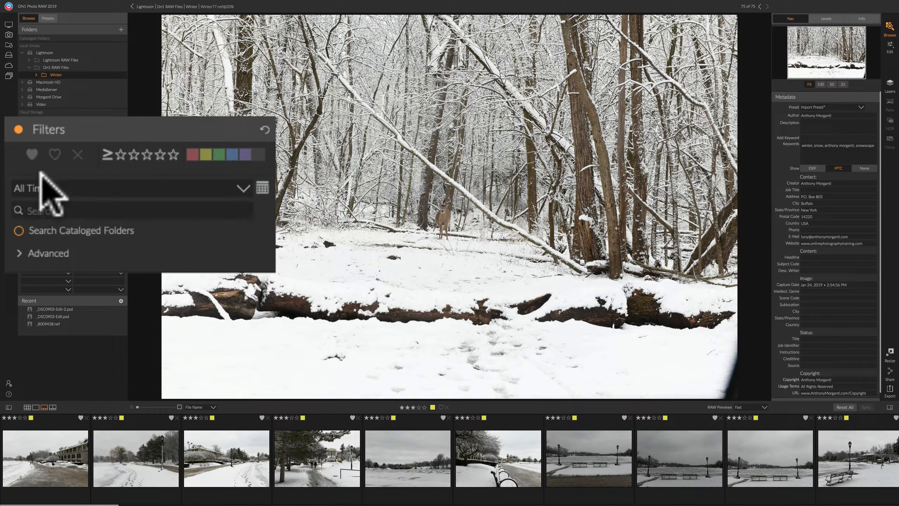
left_click(77, 154)
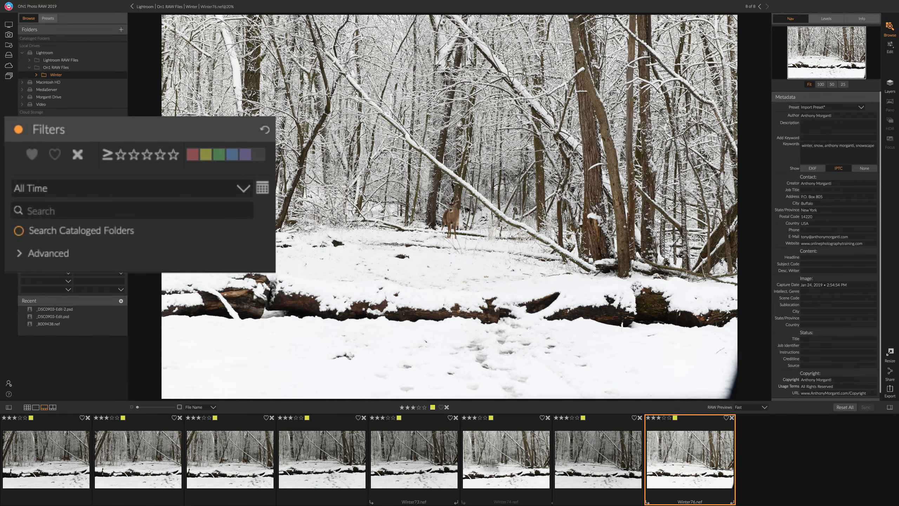
- Move the disliked photo Winter69 to the Trash and confirm the deletion
left_click(77, 449)
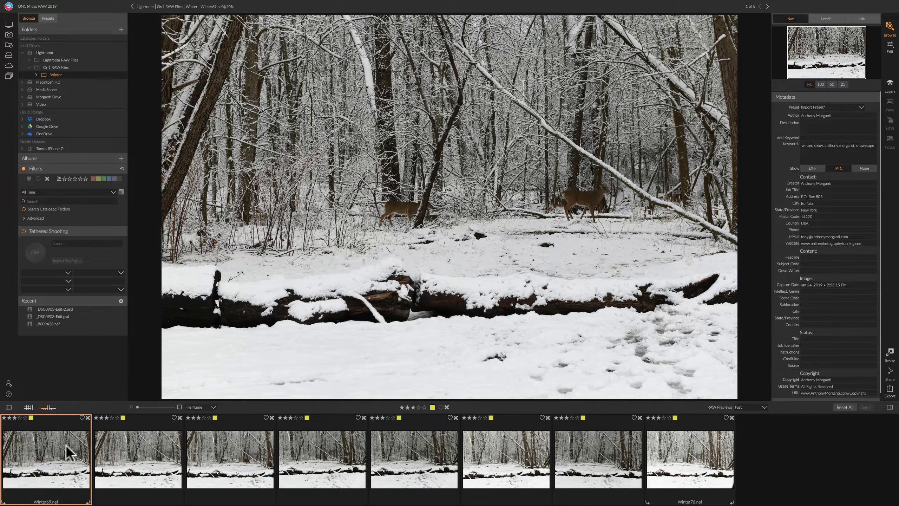
key("BackSpace")
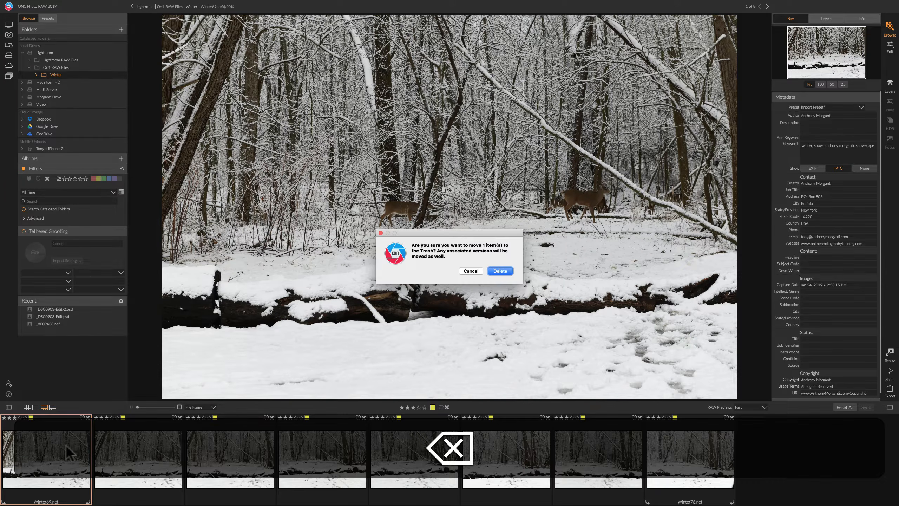
left_click(501, 270)
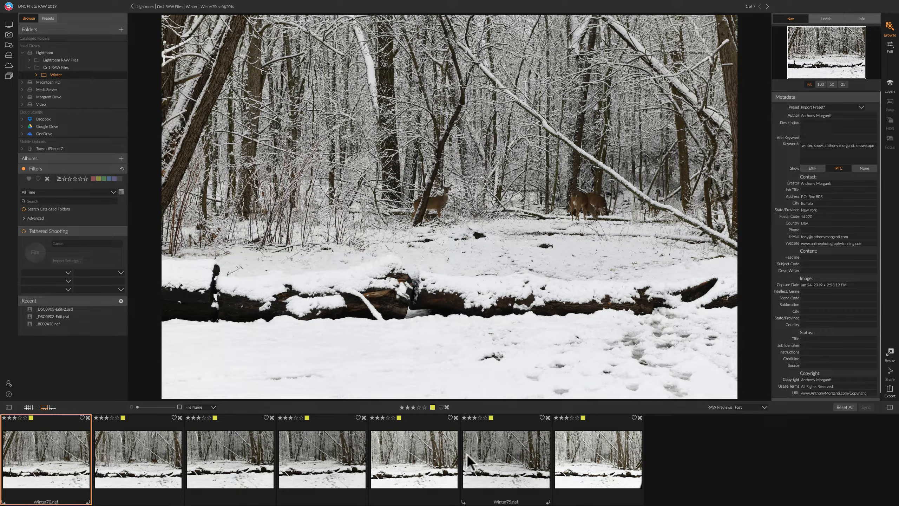
- Select the remaining disliked photos Winter70 through Winter76 and move them to the Trash one after another, confirming each deletion
left_click(585, 455, "shift")
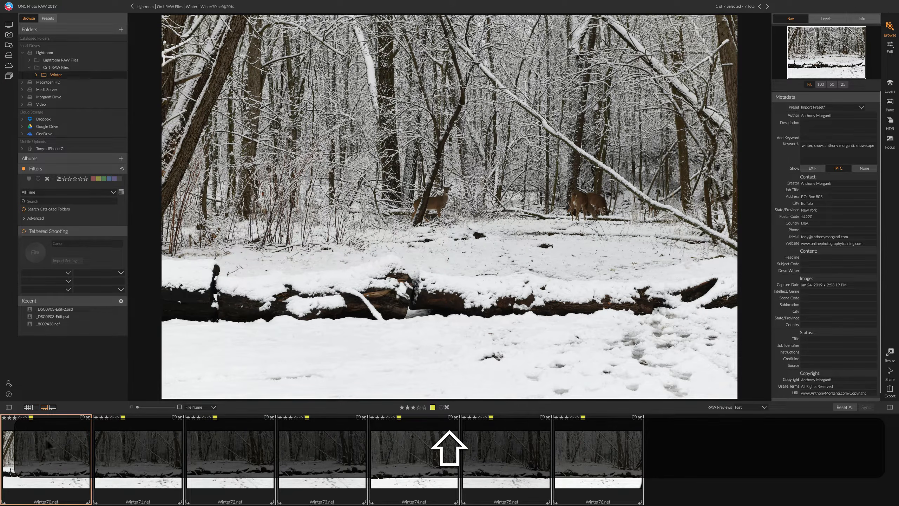
key("BackSpace")
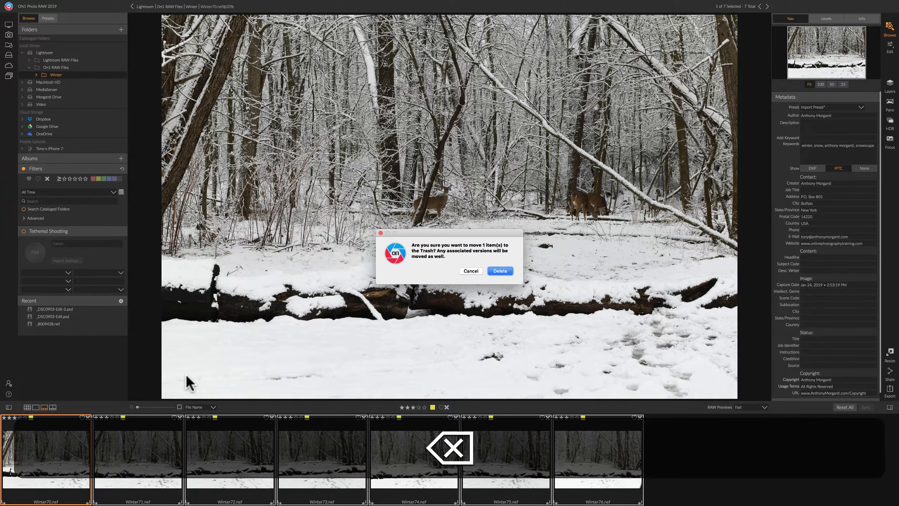
left_click(500, 270)
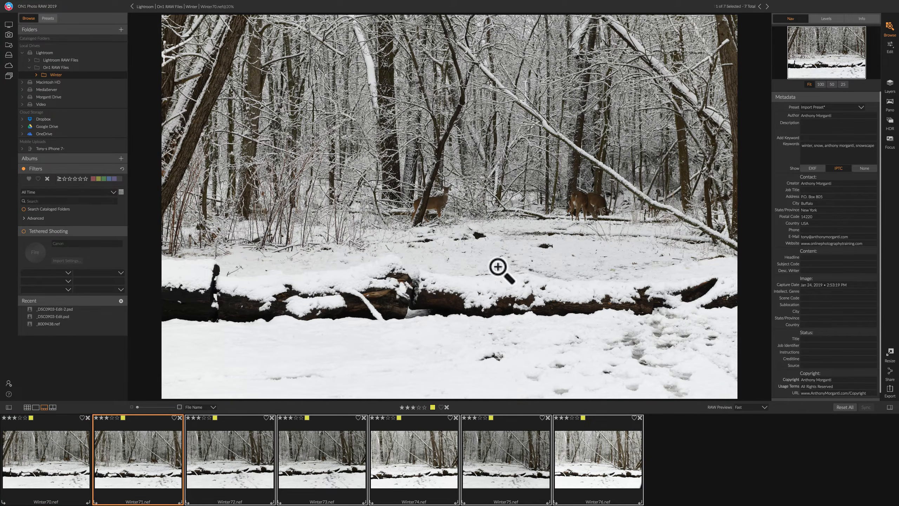
key("BackSpace")
left_click(501, 270)
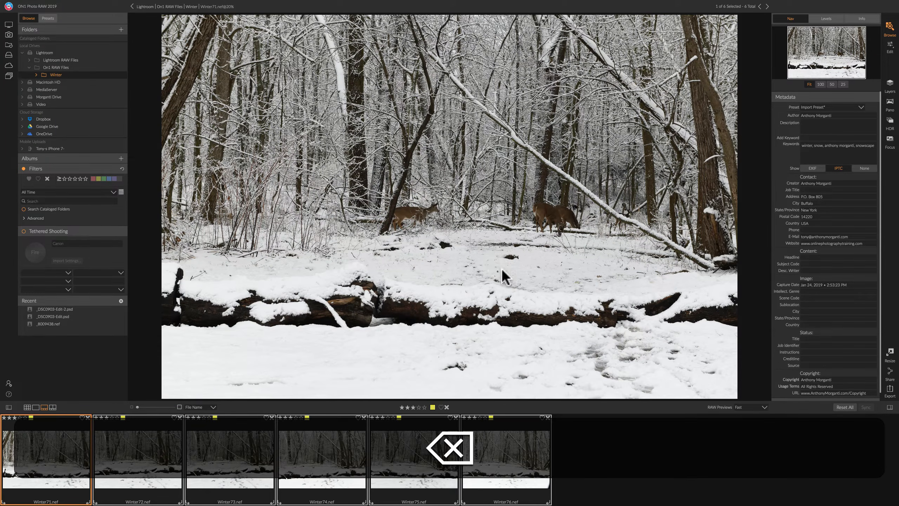
key("BackSpace")
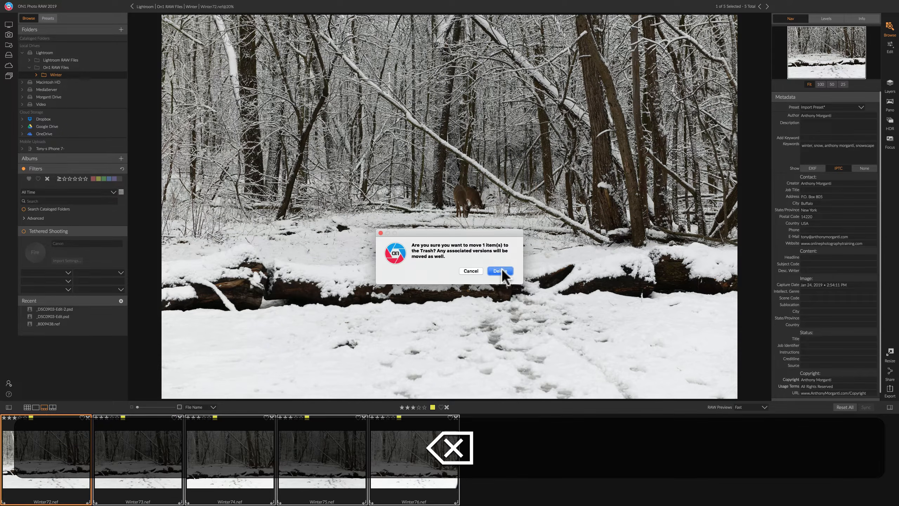
left_click(500, 270)
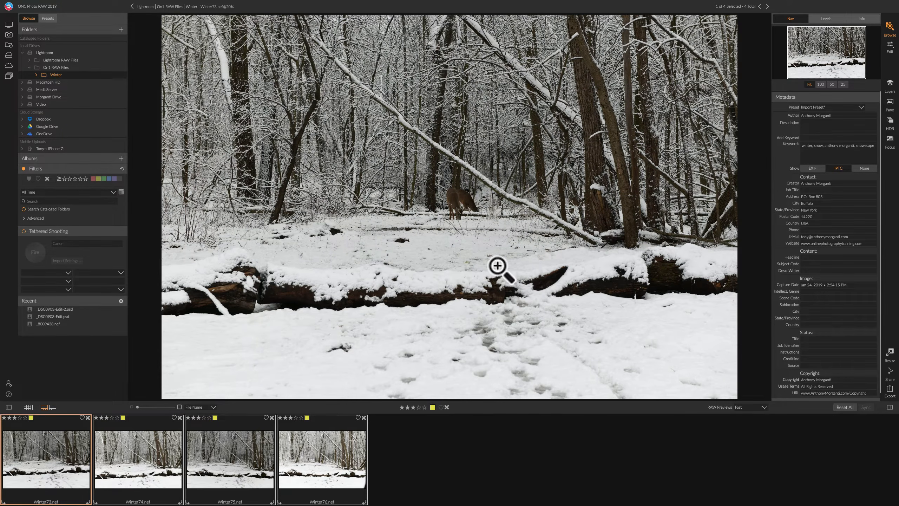
key("BackSpace")
left_click(500, 271)
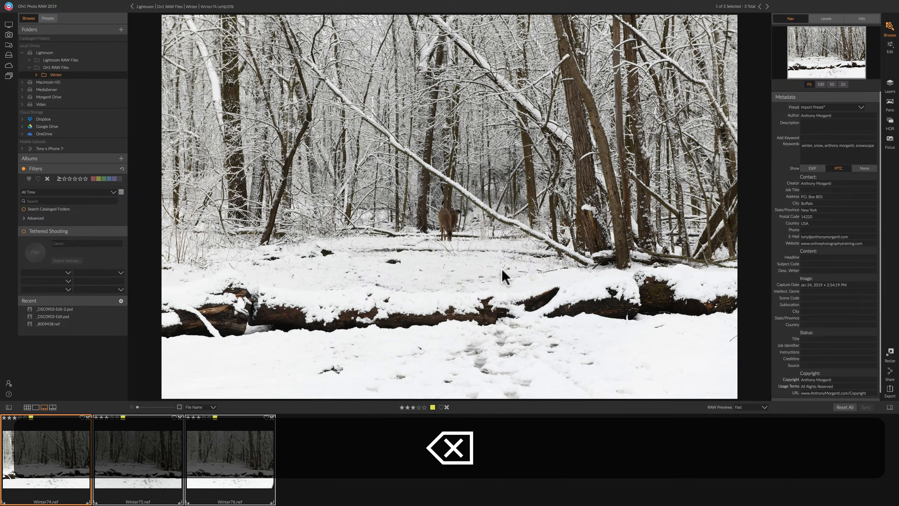
key("BackSpace")
left_click(501, 270)
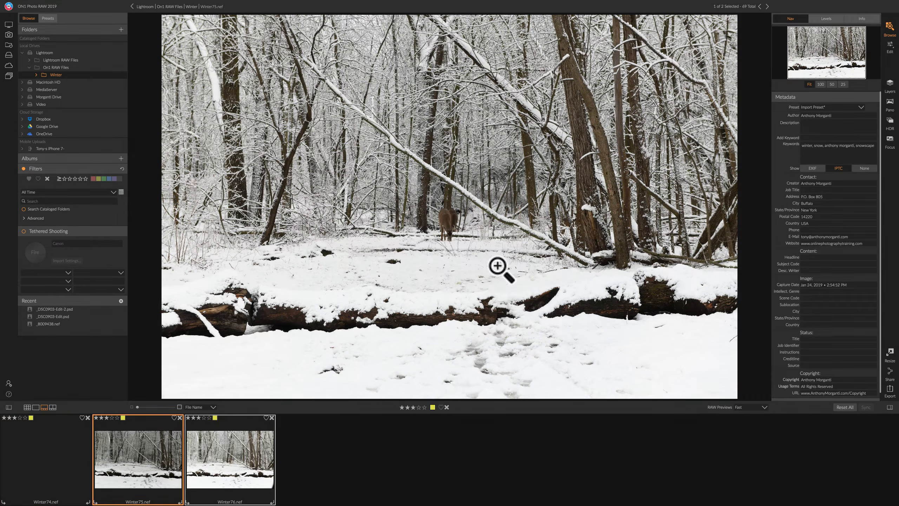
key("BackSpace")
left_click(500, 270)
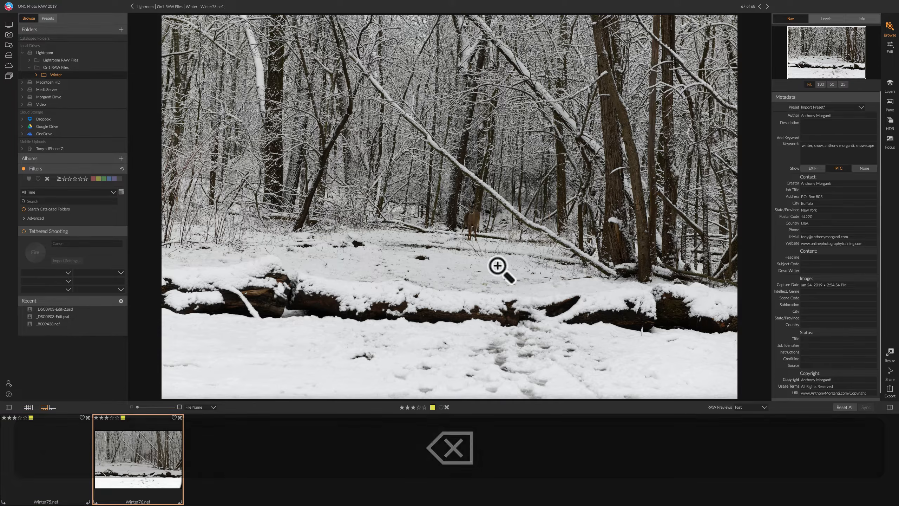
key("BackSpace")
left_click(500, 270)
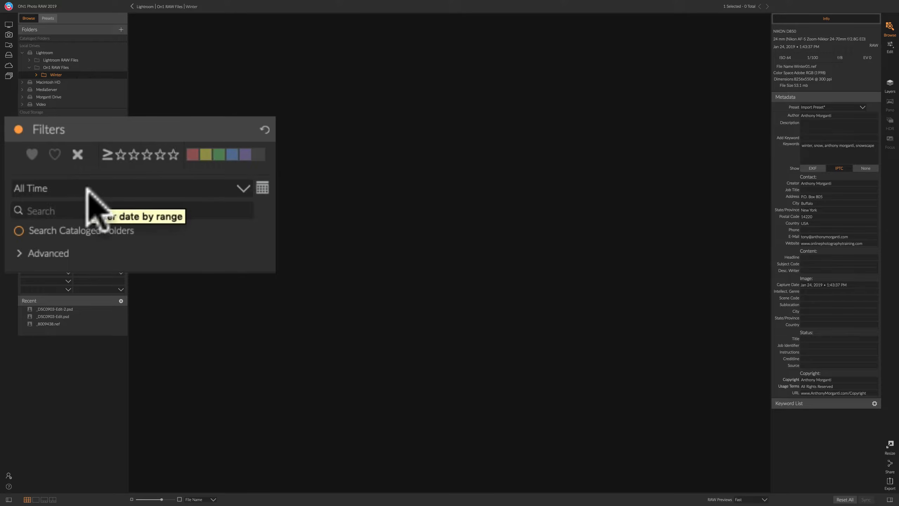
- Clear the disliked filter, view only the liked and only the unmarked photos in turn, and restore the unfiltered Winter folder
left_click(77, 153)
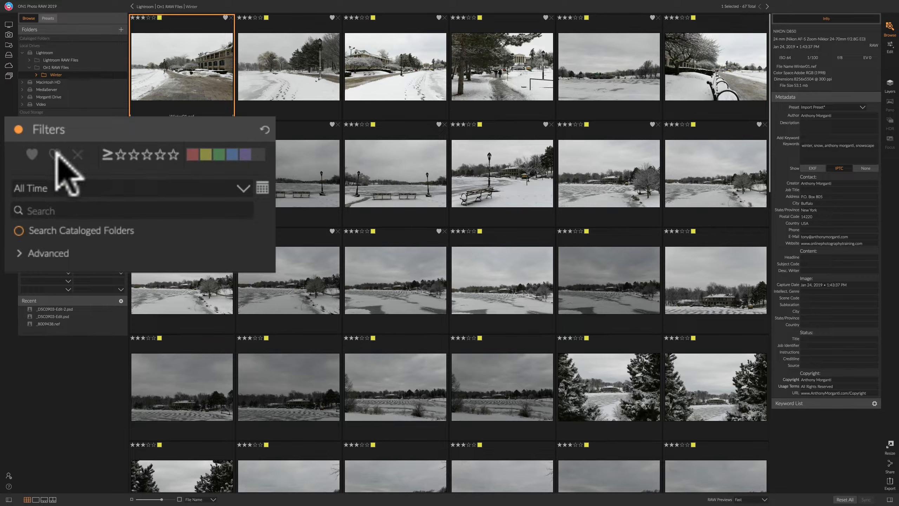
left_click(32, 153)
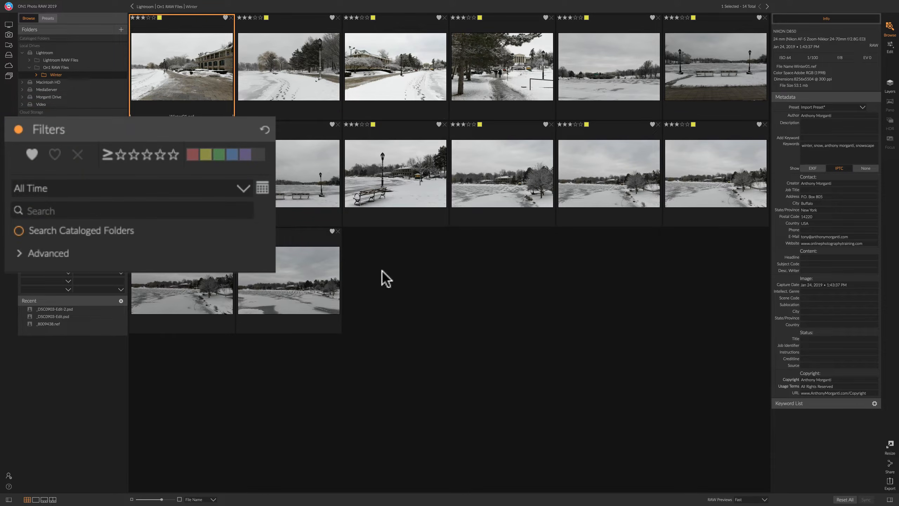
left_click(31, 154)
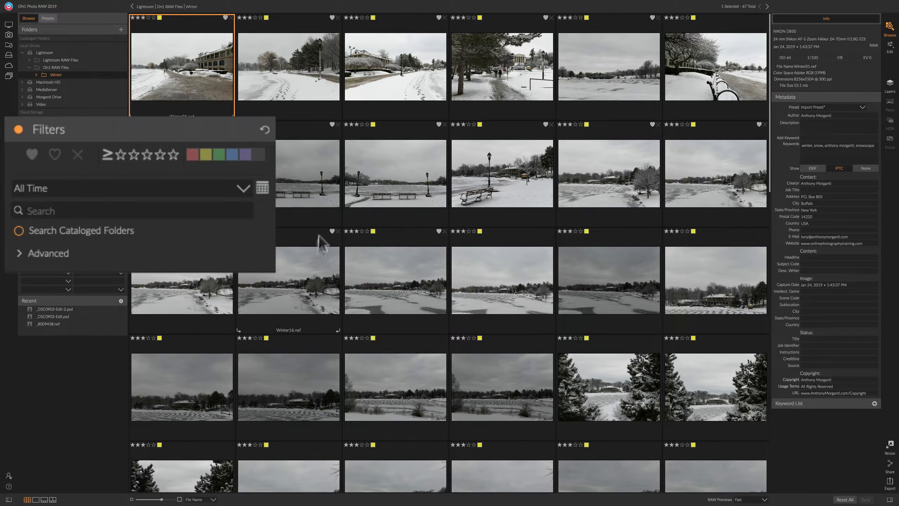
left_click(54, 154)
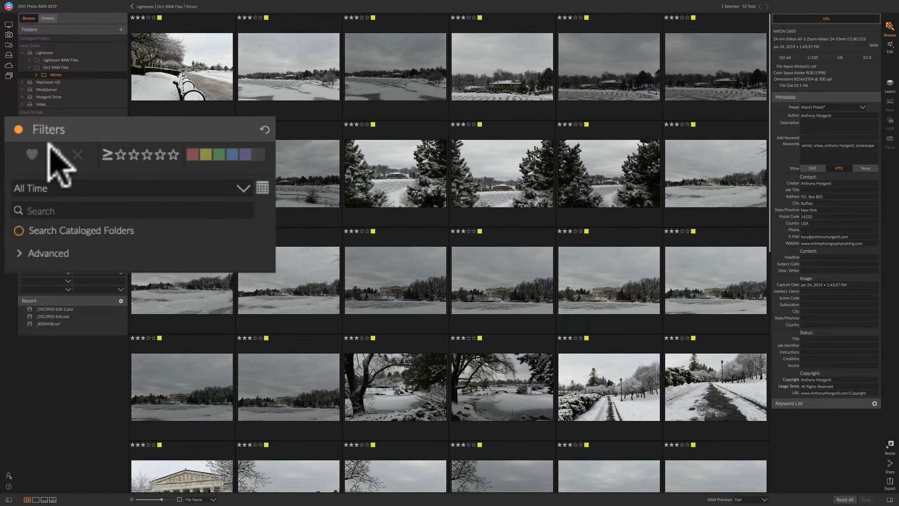
left_click(55, 153)
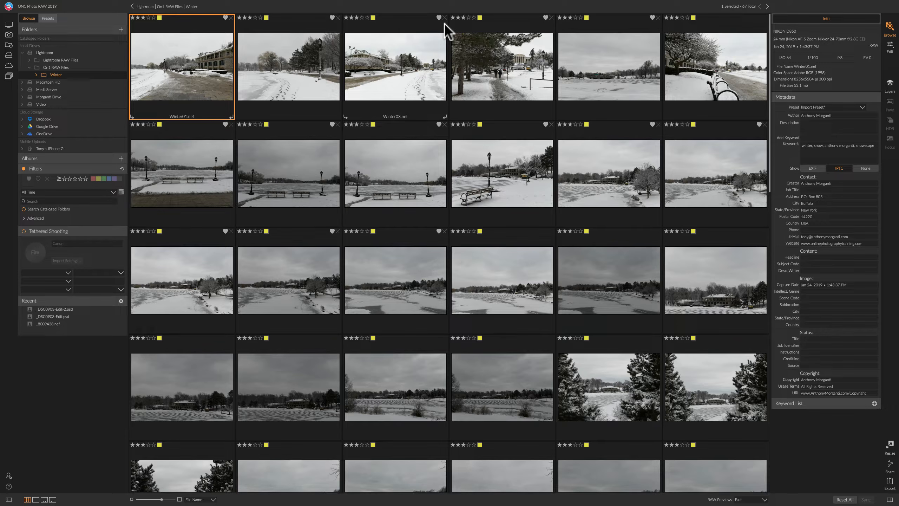
- Show Winter01 large above the filmstrip without side panels, try one, two and five stars on it, and clear its rating
key("f")
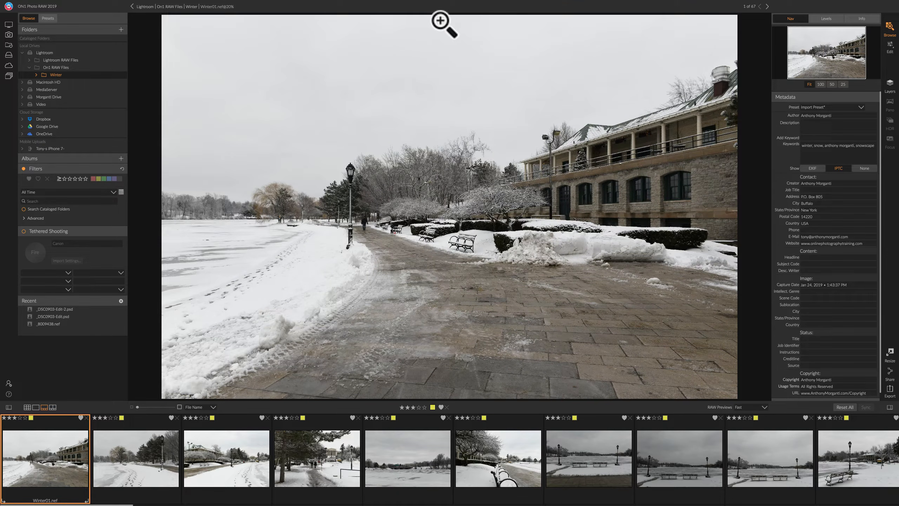
key("Tab")
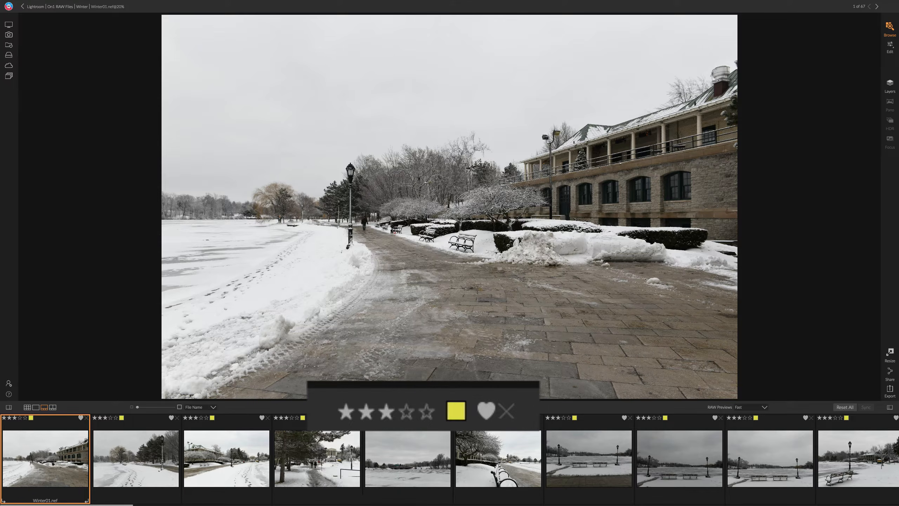
left_click(346, 413)
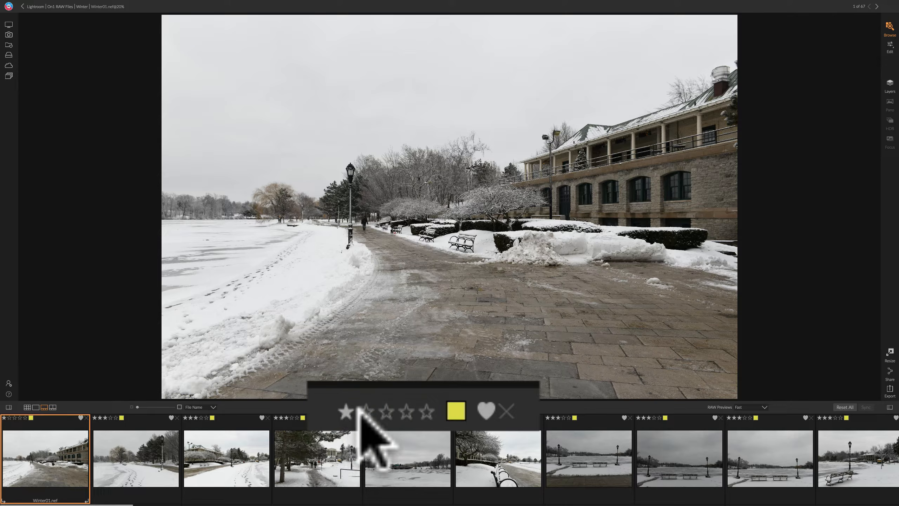
left_click(367, 417)
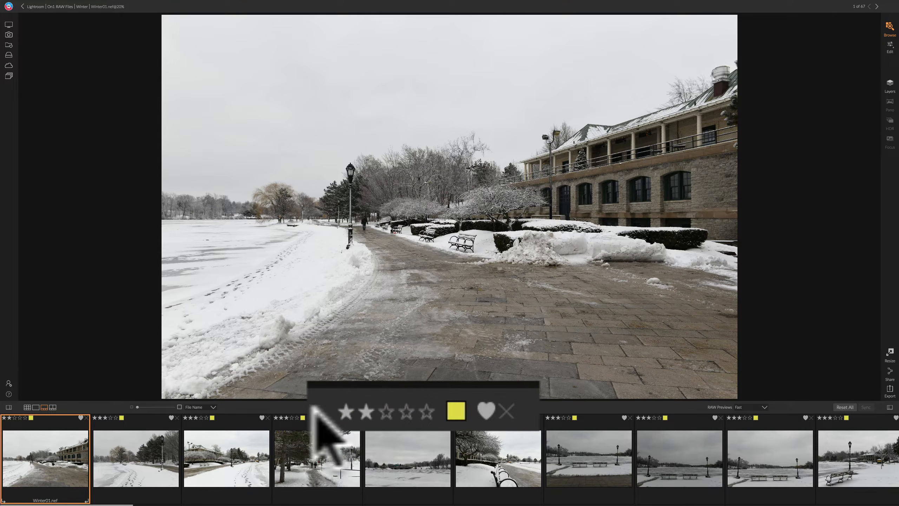
left_click(367, 411)
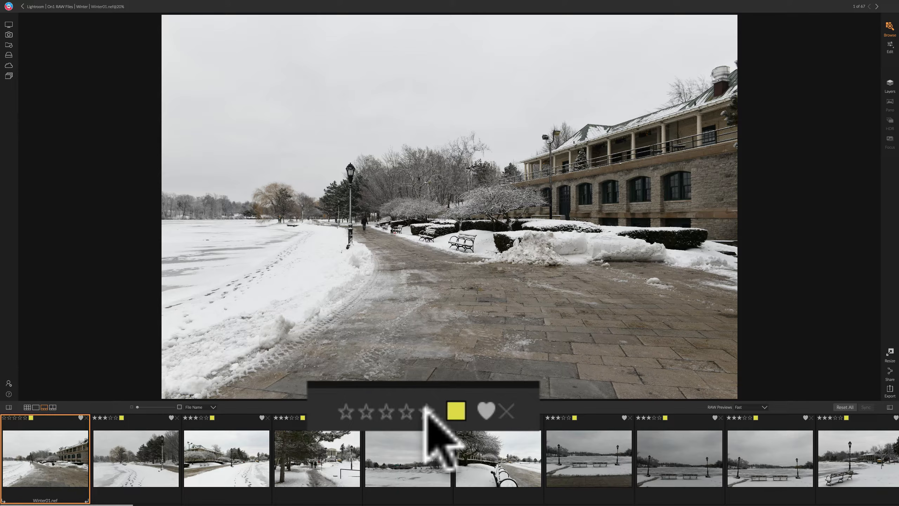
left_click(427, 411)
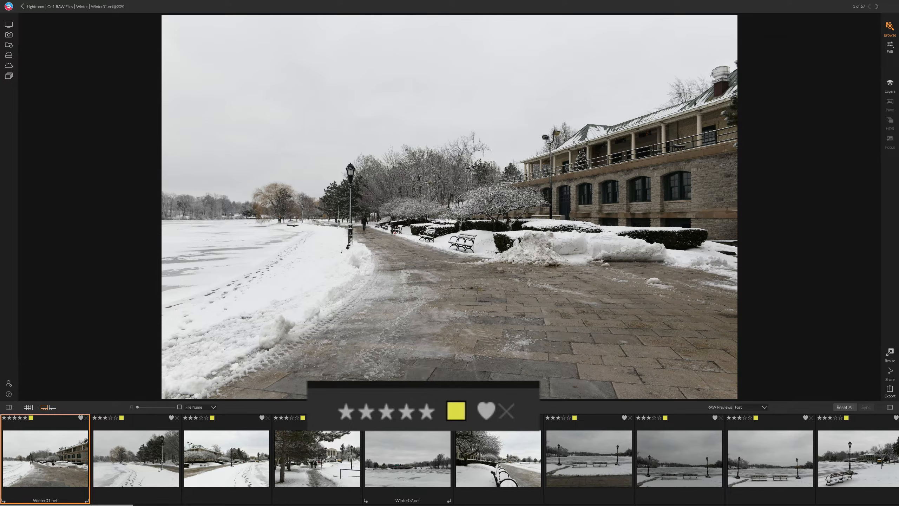
left_click(428, 410)
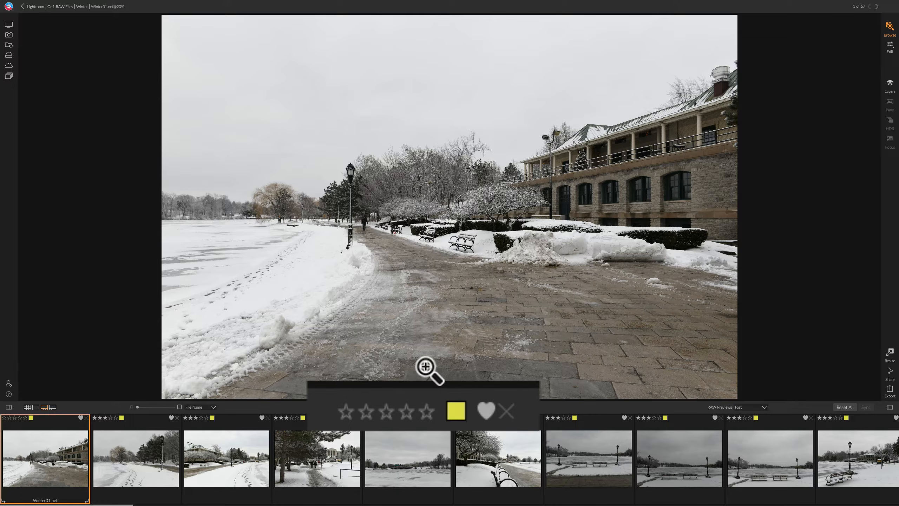
- Rate Winter01 and Winter02 with one star each and return to Winter01
key("1")
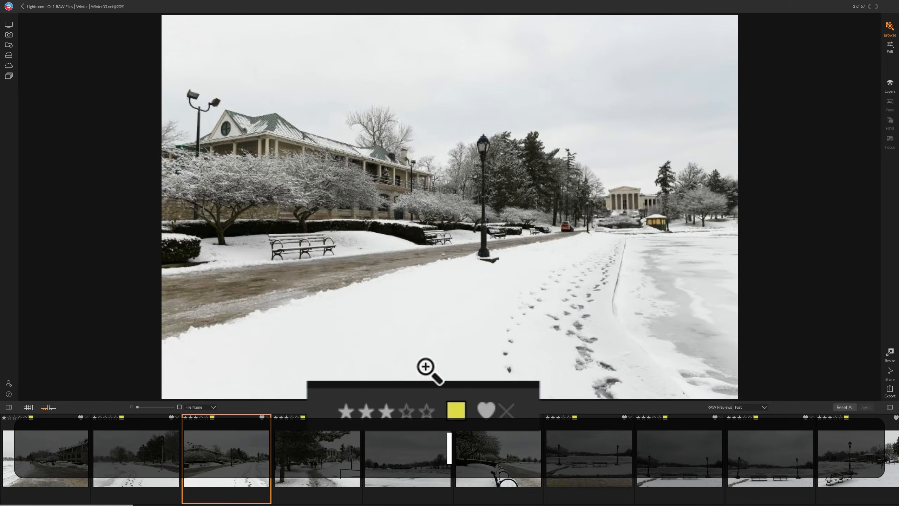
left_click(115, 454)
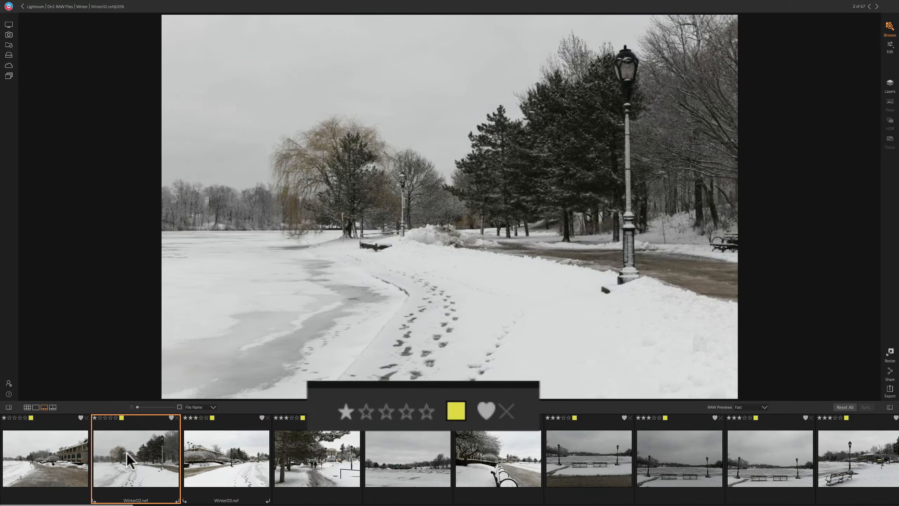
left_click(6, 438)
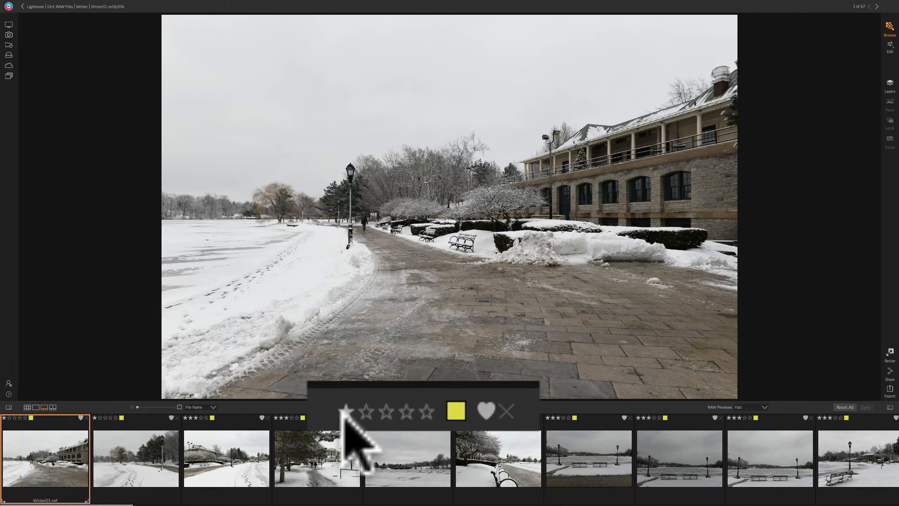
- Turn off Auto Advance so that rating a photo keeps it selected
mouse_move(108, 9)
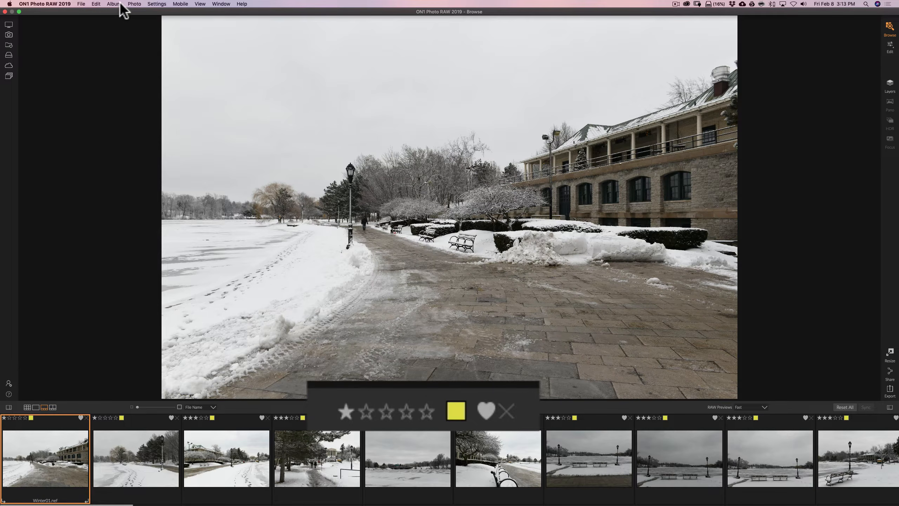
left_click(134, 5)
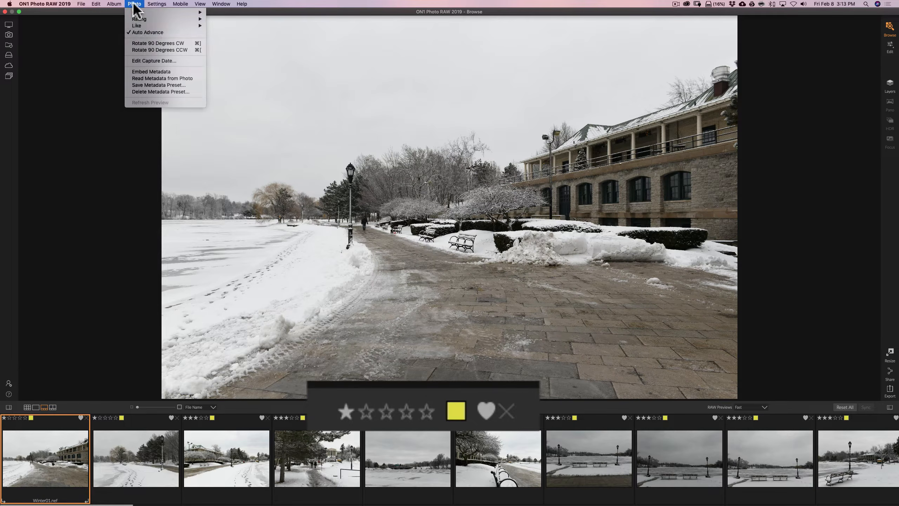
left_click(142, 33)
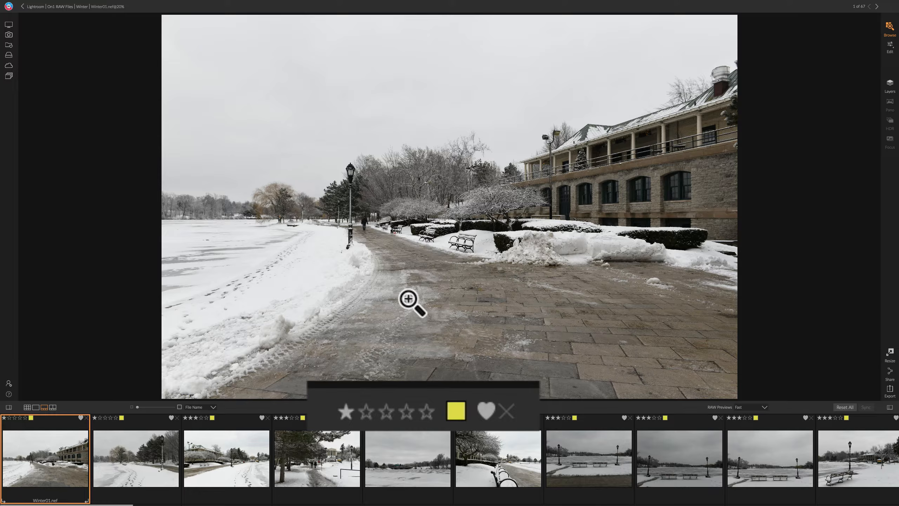
- Rate Winter01 with two, three, four and five stars in turn, and reset it to no stars
key("2")
key("3")
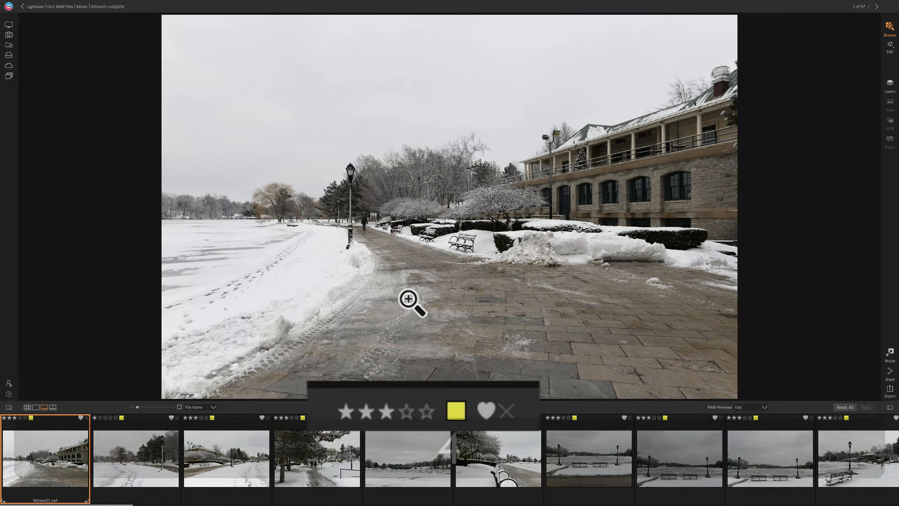
key("4")
key("5")
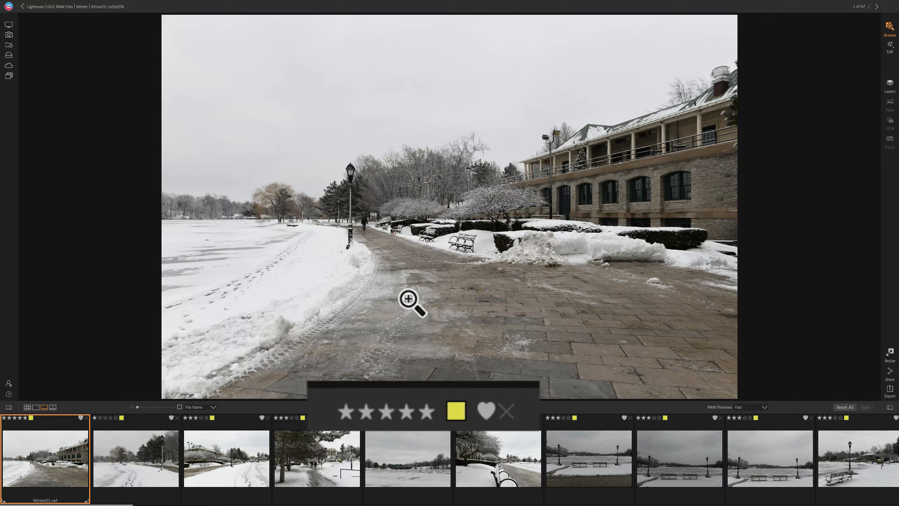
key("0")
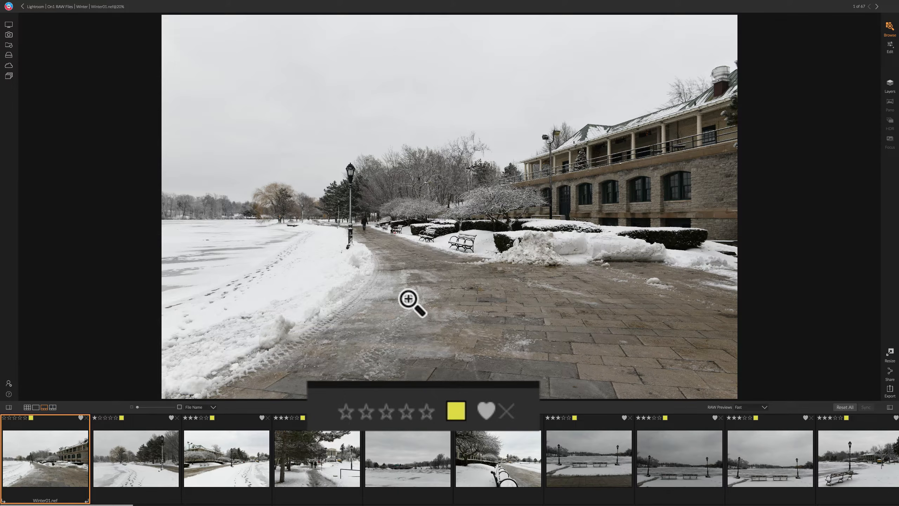
- Change Winter01's colour label to red, yellow, green, blue and finally purple
key("6")
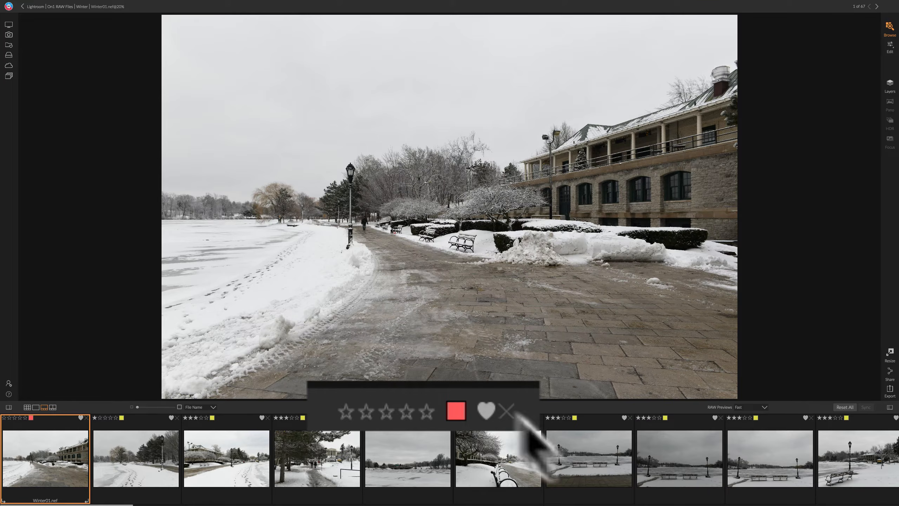
key("7")
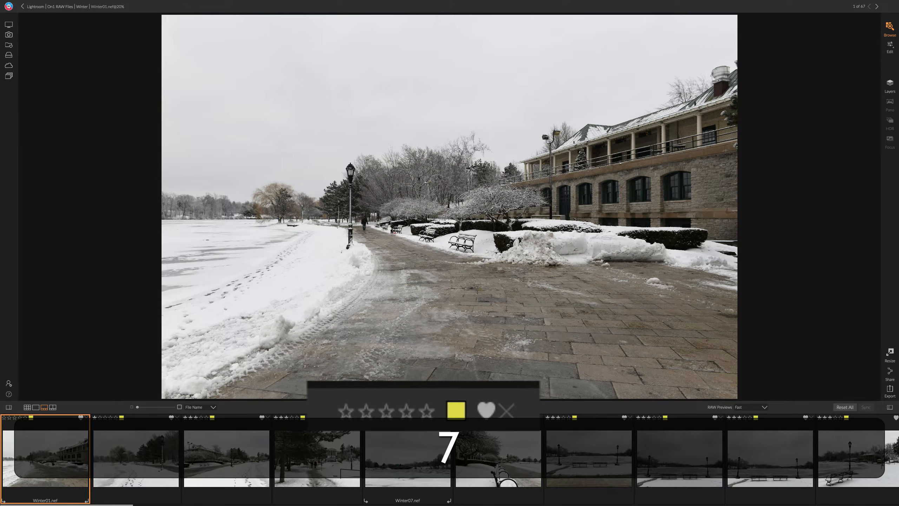
key("8")
key("9")
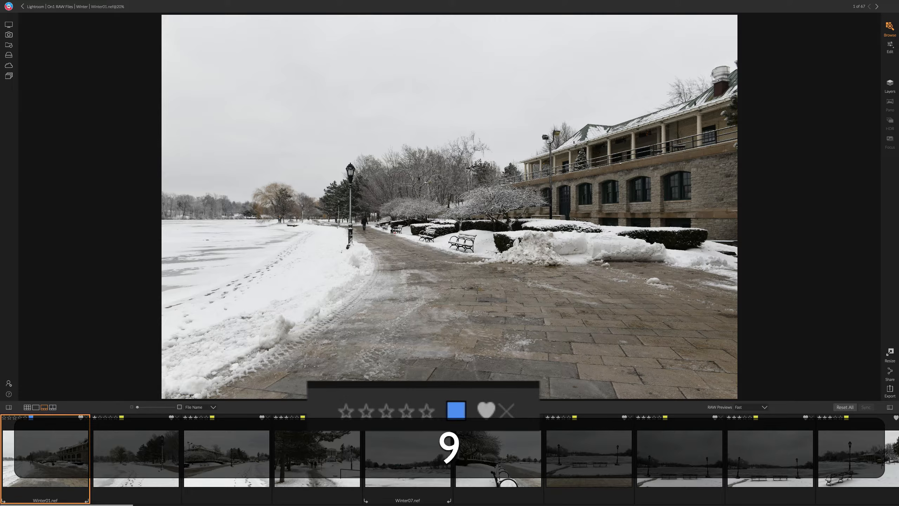
key("0")
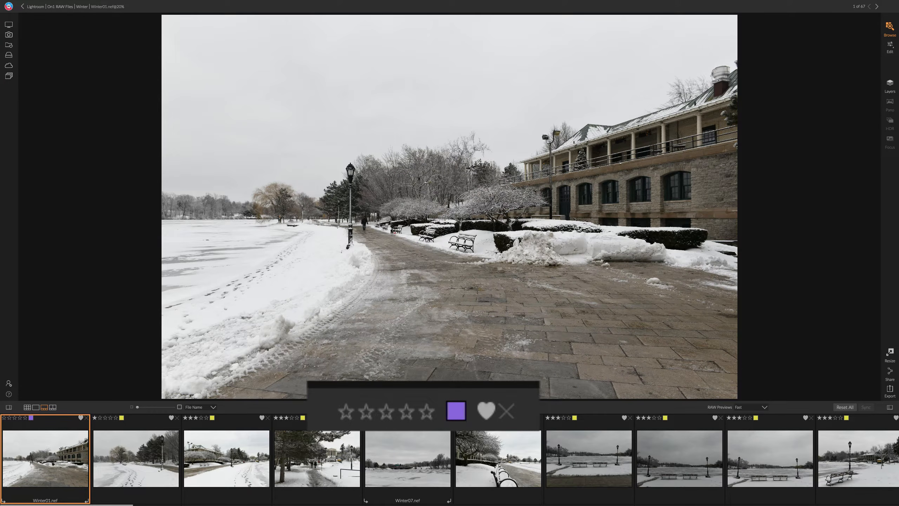
- Set Winter01's colour label to red, and reset it to None
key("6")
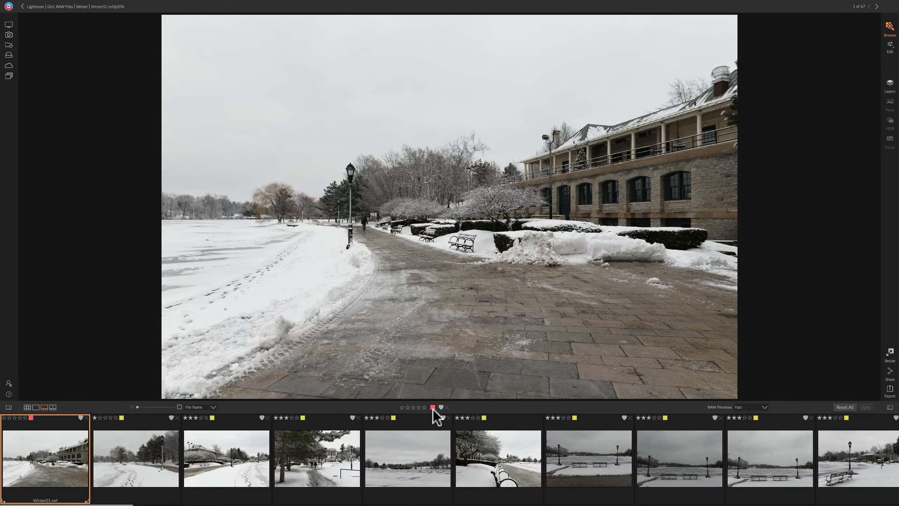
left_click(433, 407)
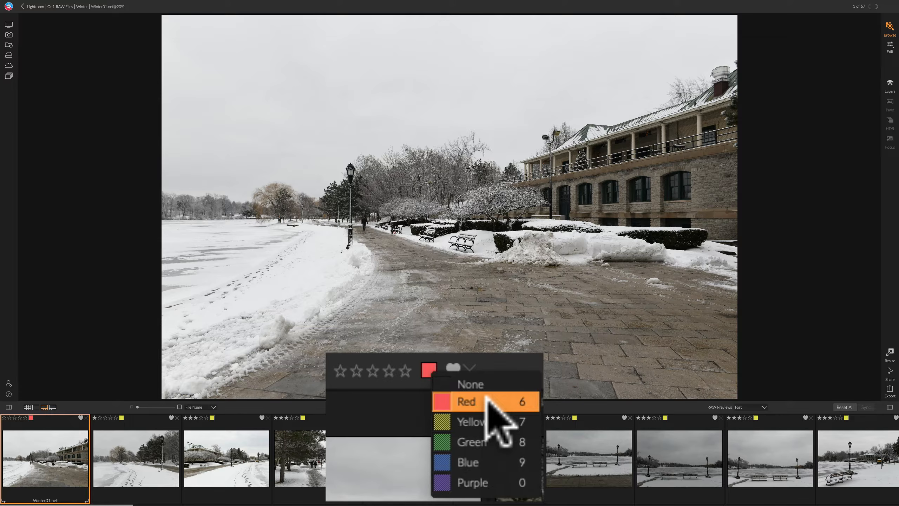
left_click(493, 378)
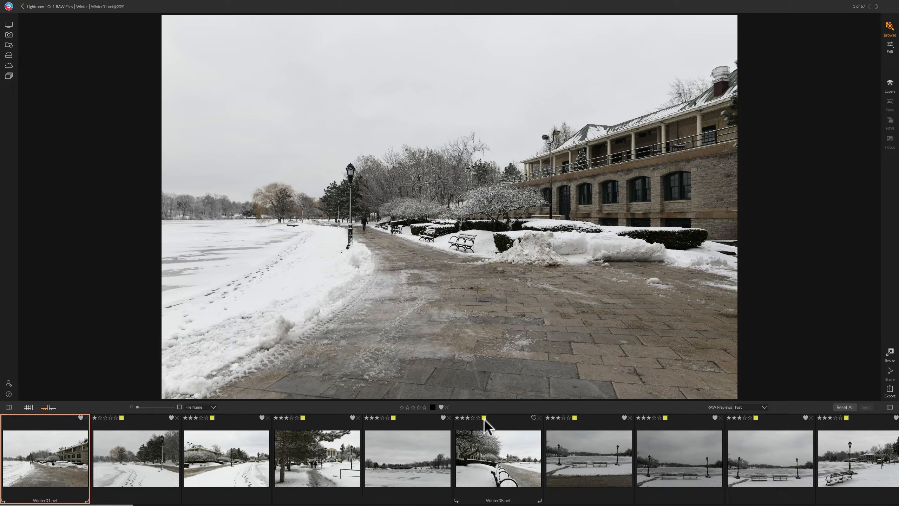
- Remove the colour labels from Winter08, Winter09 and Winter10, and label Winter07 blue
left_click(484, 418)
left_click(492, 423)
left_click(575, 418)
left_click(589, 421)
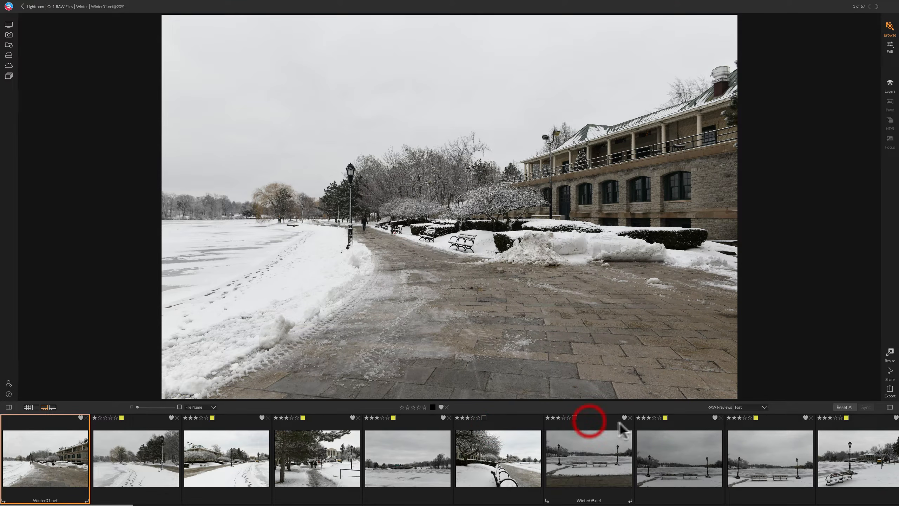
left_click(665, 417)
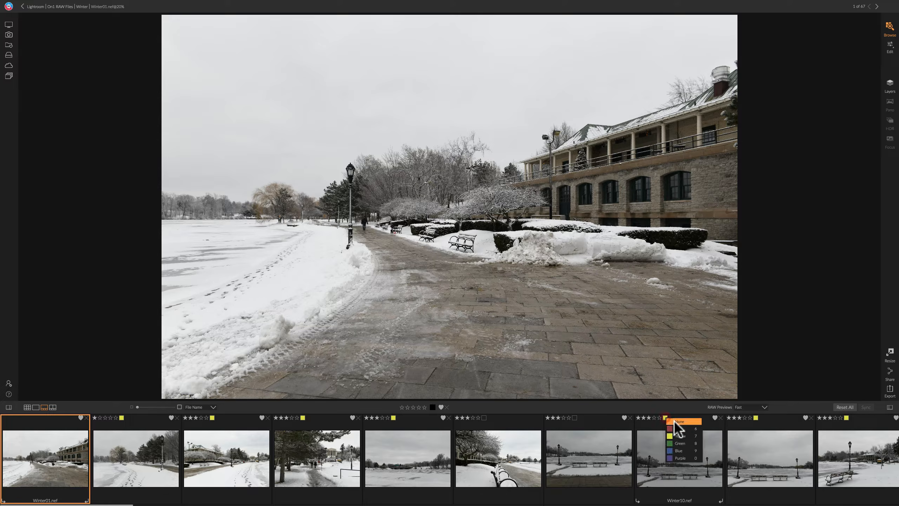
left_click(674, 422)
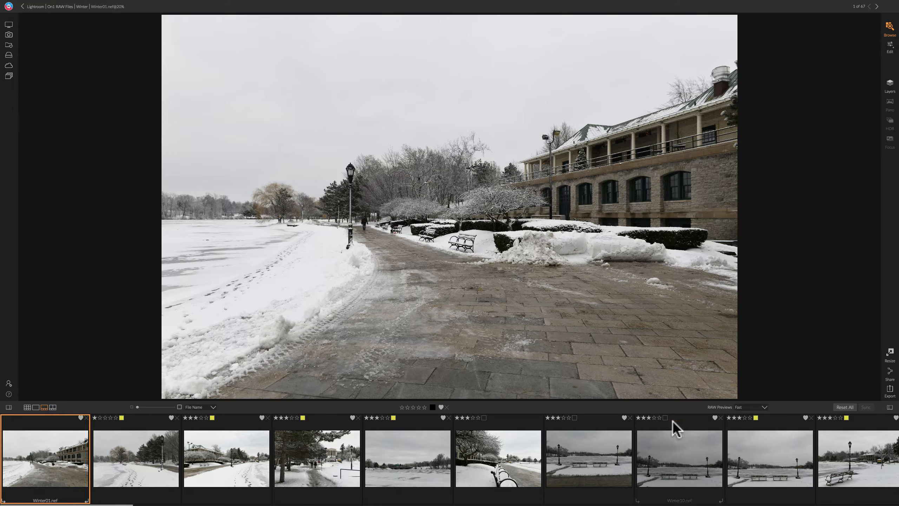
left_click(394, 418)
left_click(406, 451)
- Switch Winter01's colour label through red, yellow, green and purple, and return it to None
key("6")
key("7")
key("8")
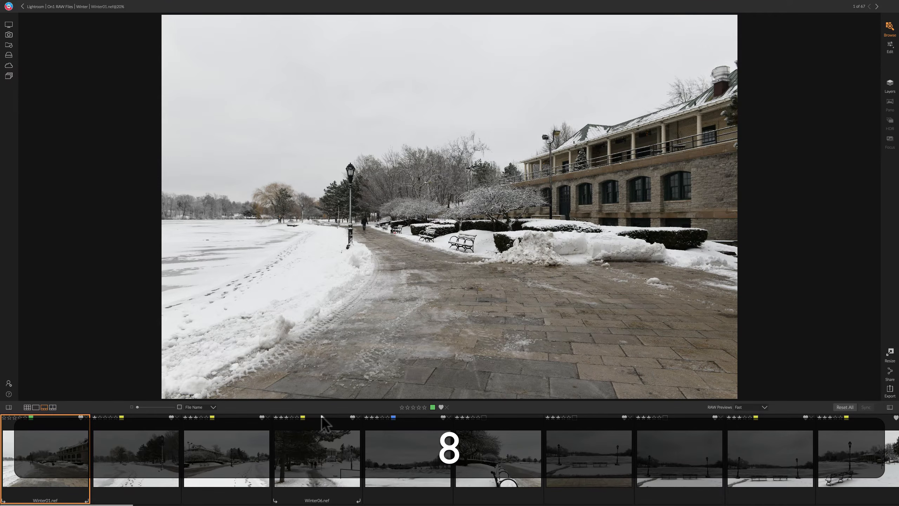
key("0")
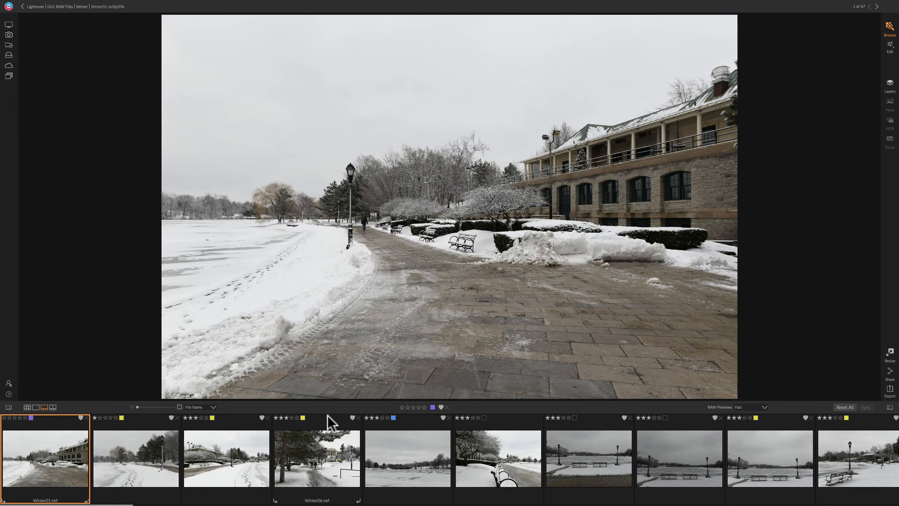
left_click(432, 407)
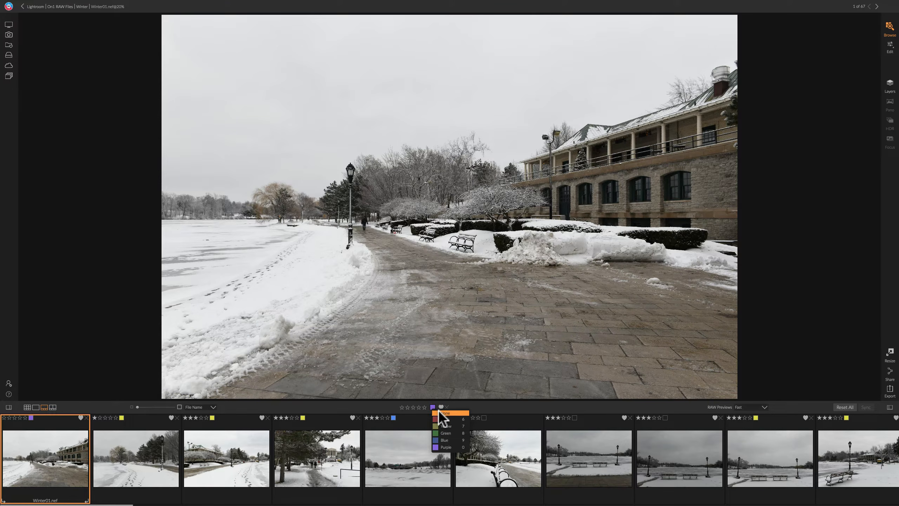
left_click(439, 413)
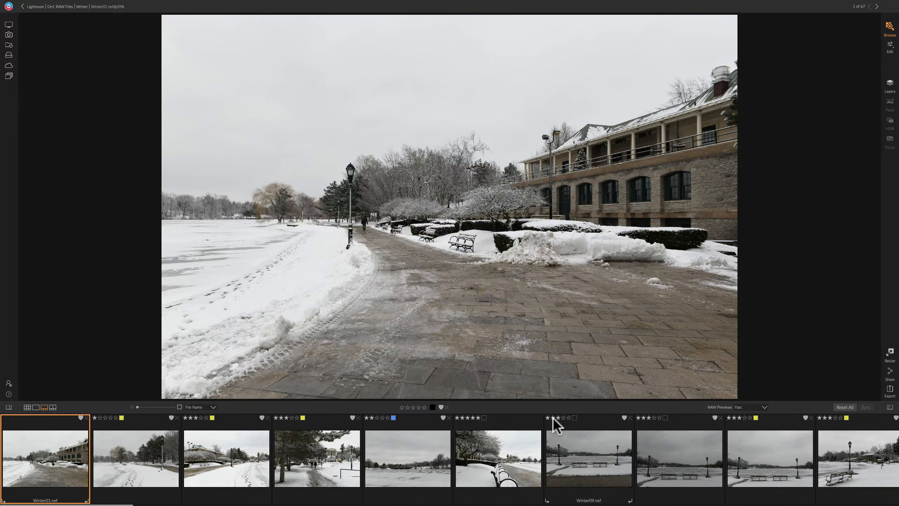
- Label Winter09 green, Winter10 blue and Winter12 purple
left_click(575, 418)
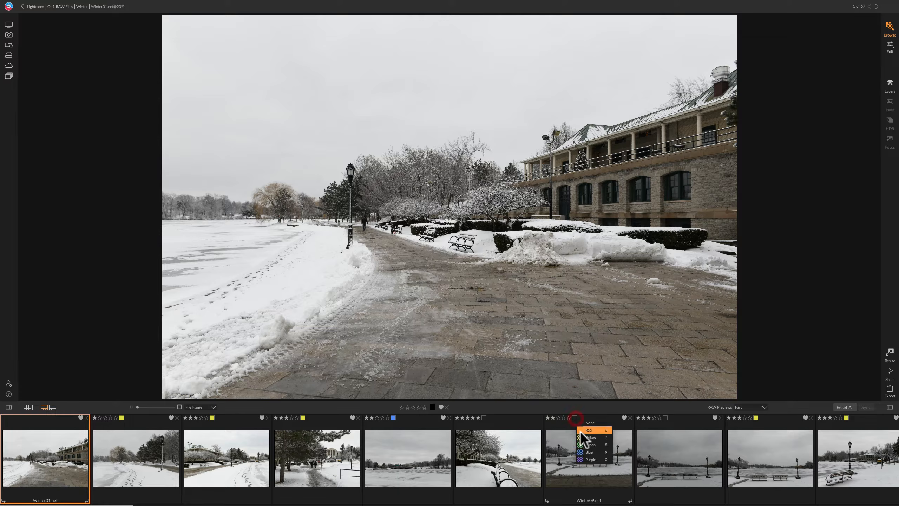
left_click(588, 448)
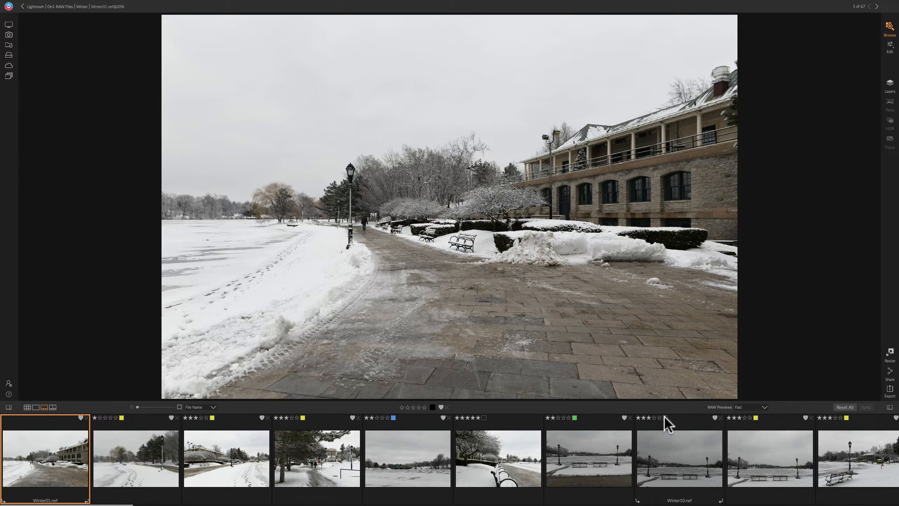
left_click(665, 418)
left_click(669, 452)
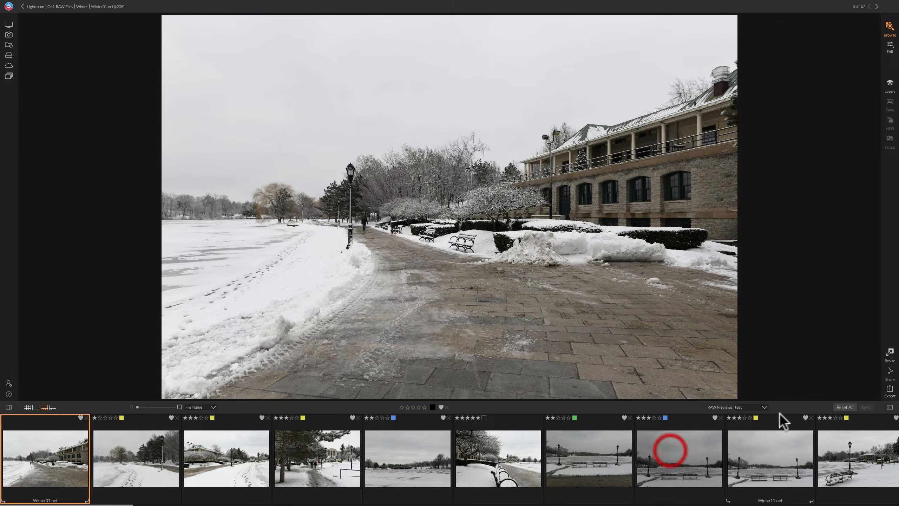
left_click(854, 422)
left_click(847, 418)
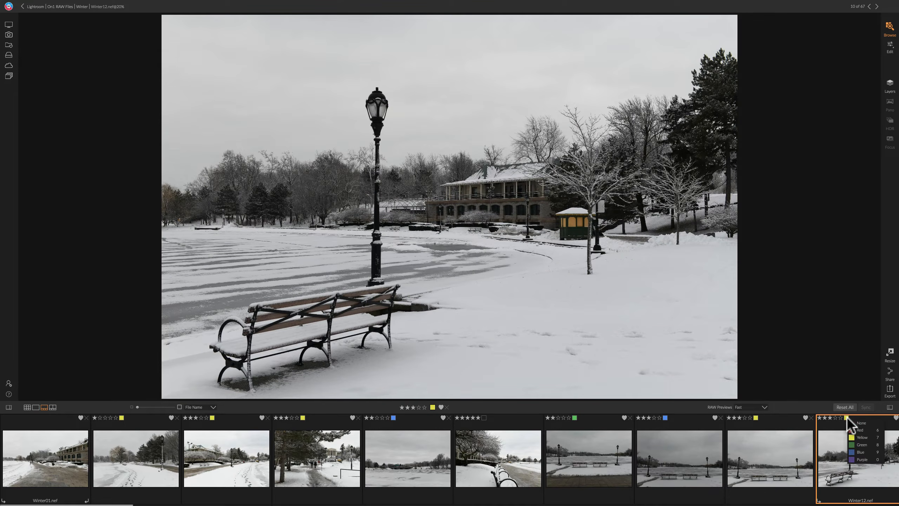
left_click(861, 460)
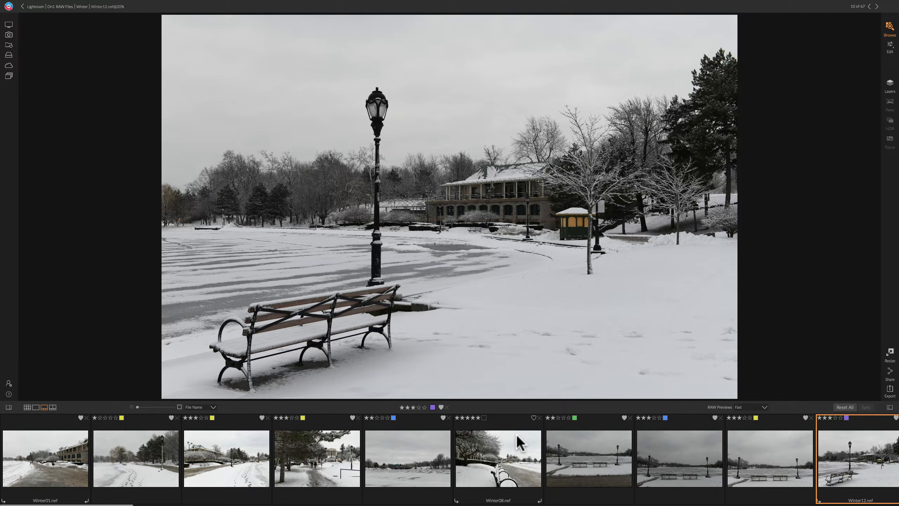
- Show the side panels and set the star rating filter's comparison to Equal
key("Tab")
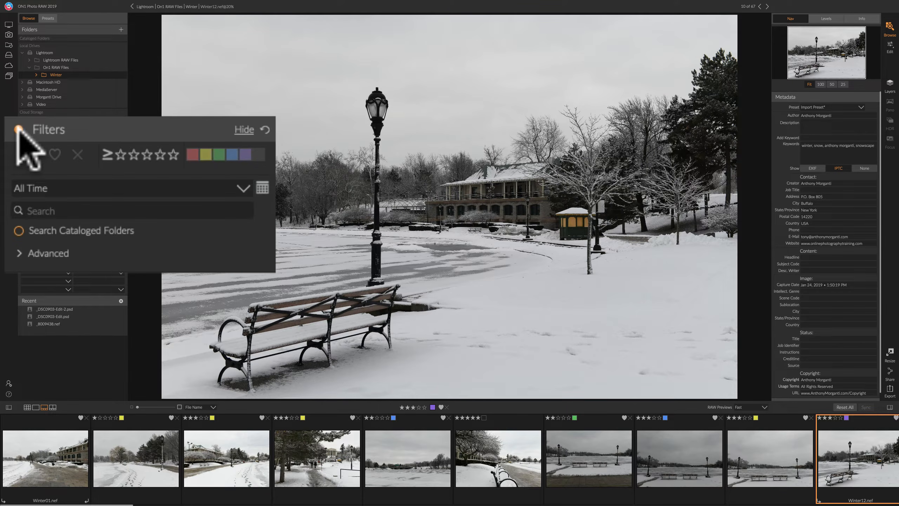
left_click(106, 153)
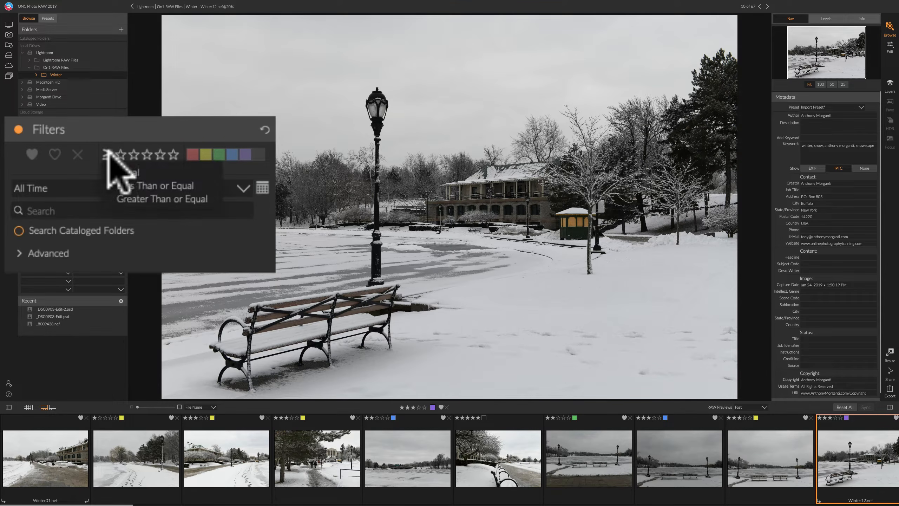
left_click(116, 166)
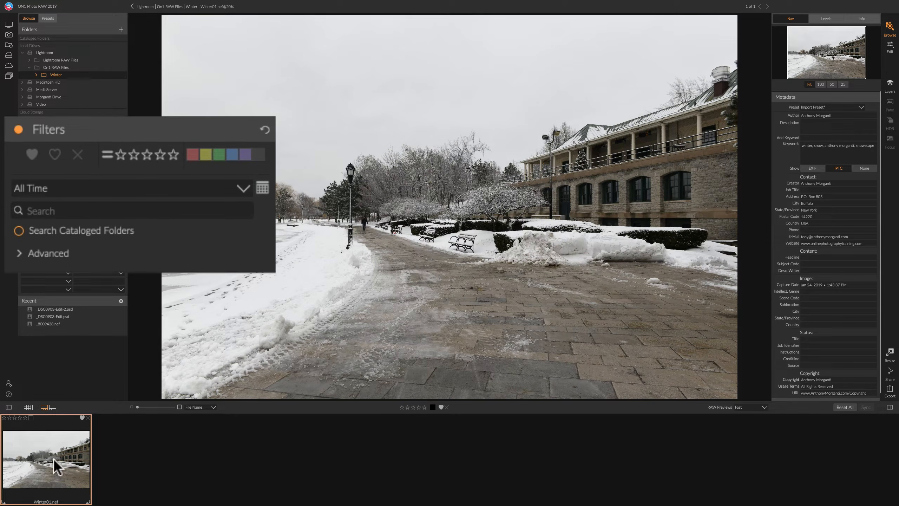
- Filter the folder by exactly one, two, three, four and five stars in turn, view the five-star photo large, and clear the rating
left_click(120, 155)
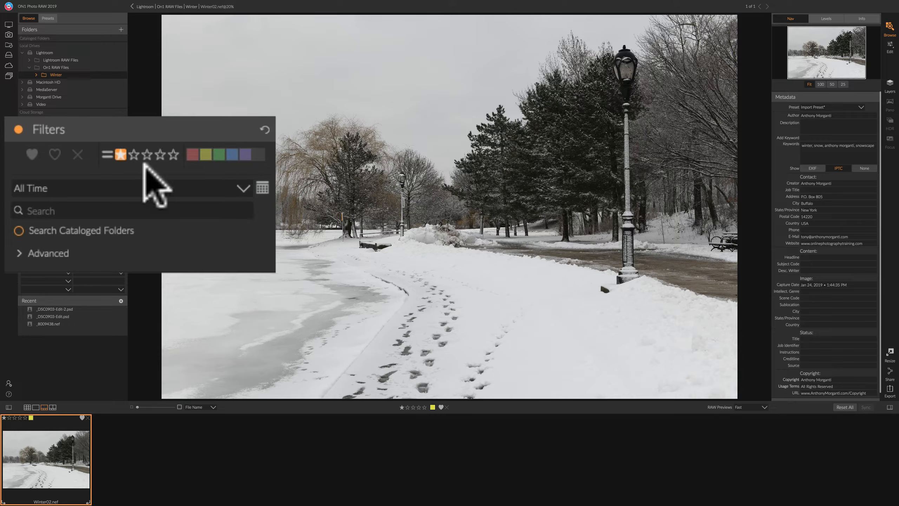
left_click(134, 154)
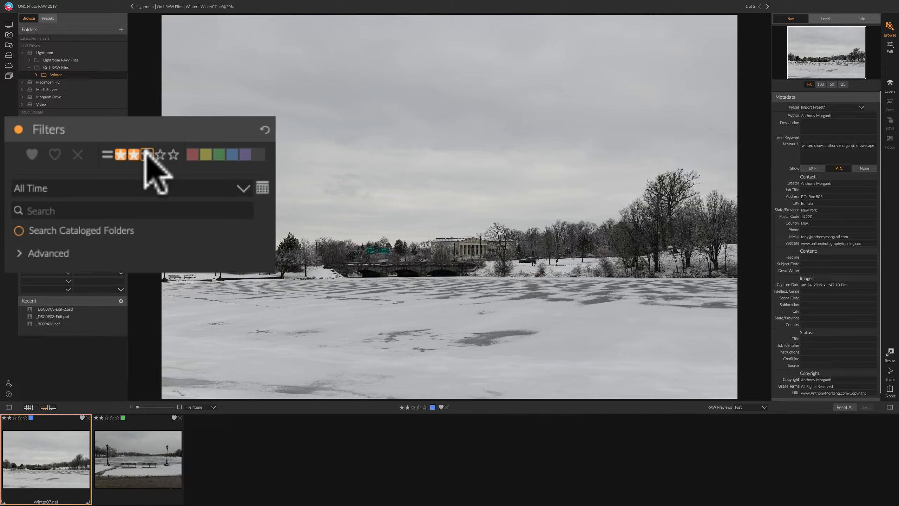
left_click(147, 155)
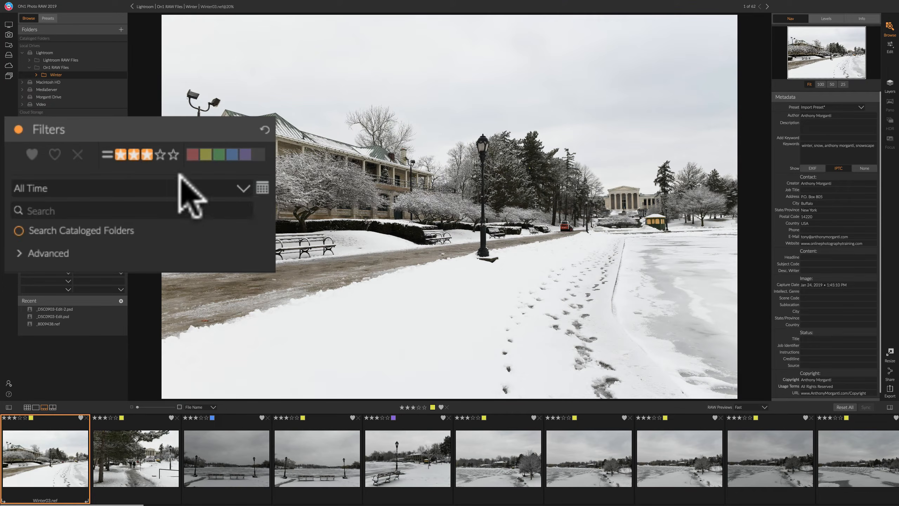
left_click(158, 154)
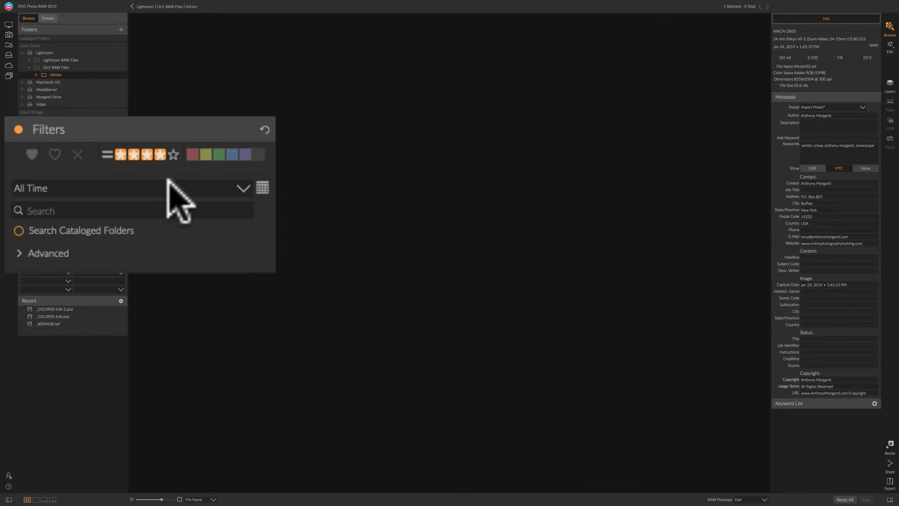
left_click(173, 155)
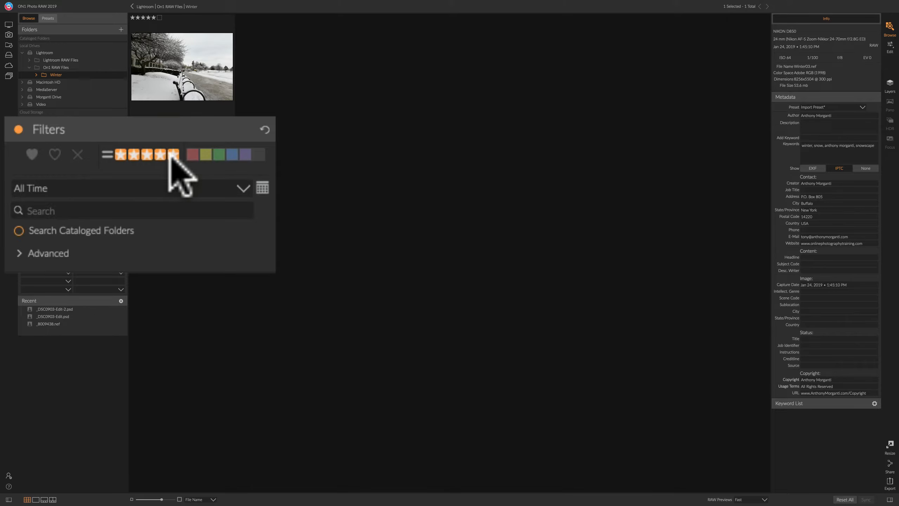
double_click(190, 60)
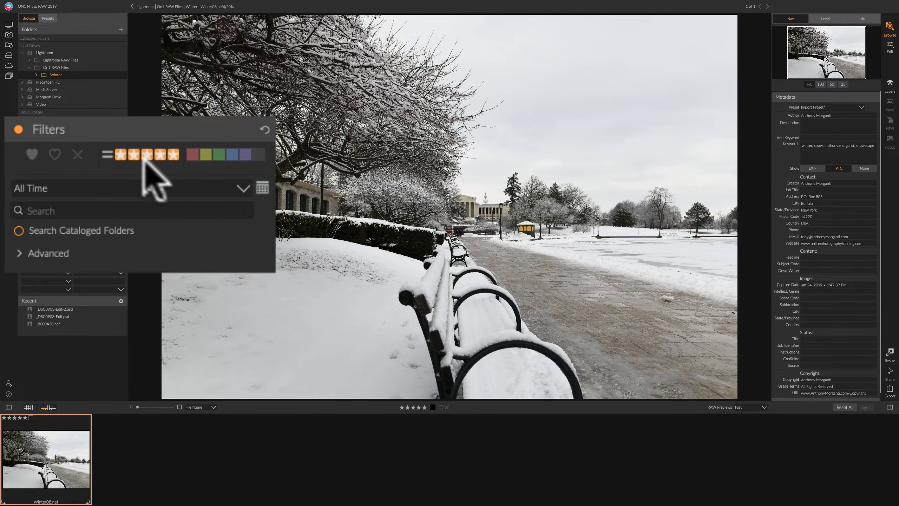
left_click(173, 163)
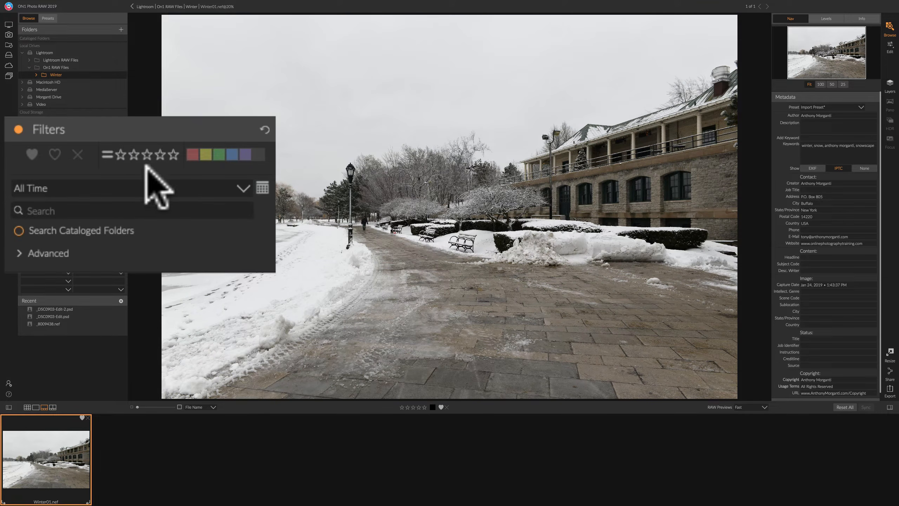
- Turn the filters off and on again, and set the star rating comparison to Greater Than or Equal
left_click(18, 129)
left_click(17, 129)
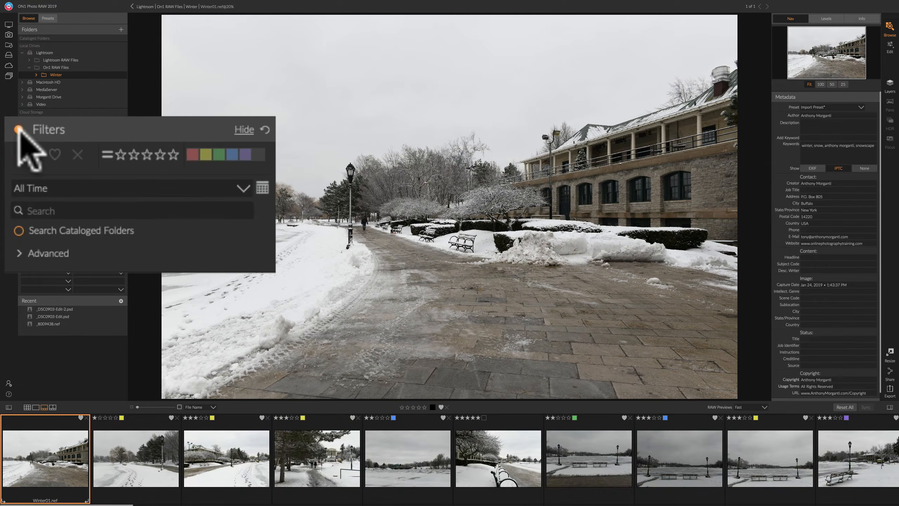
left_click(104, 154)
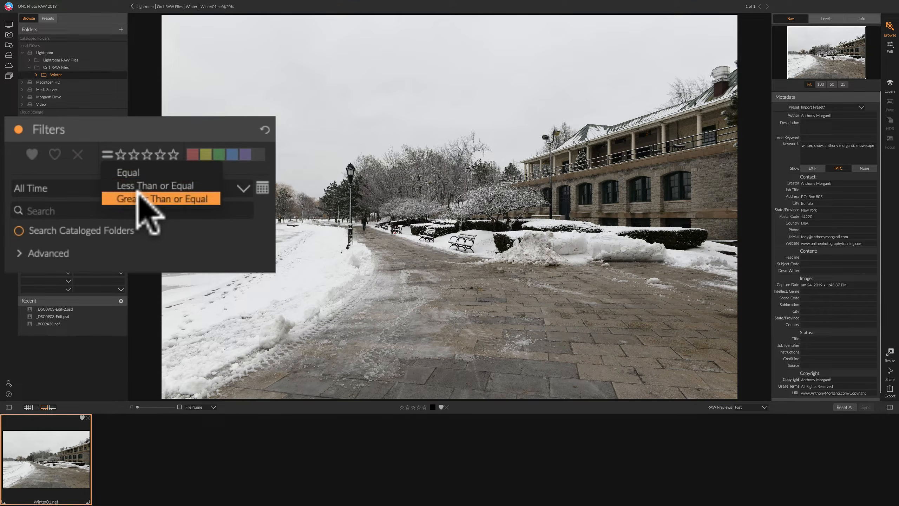
left_click(149, 199)
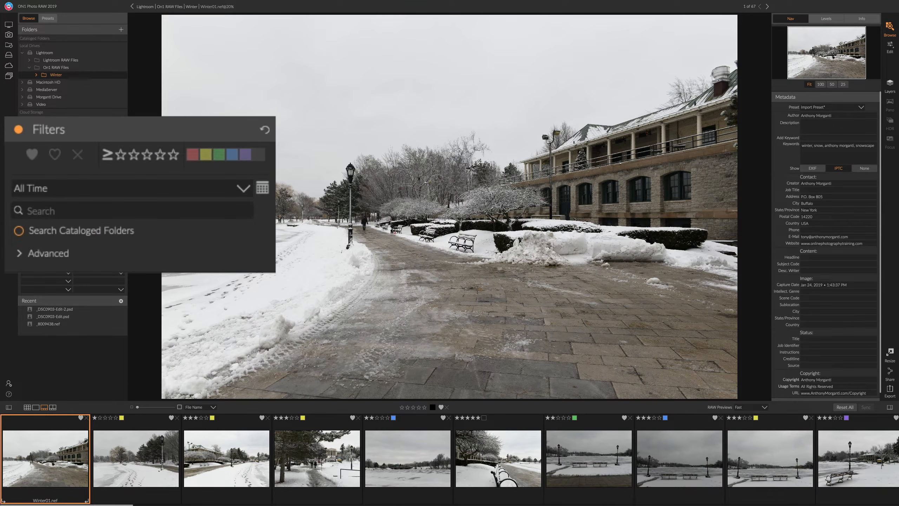
- Filter the folder by red, yellow and green labels in turn, clearing each filter, and return to the filmstrip view during the yellow one
left_click(192, 155)
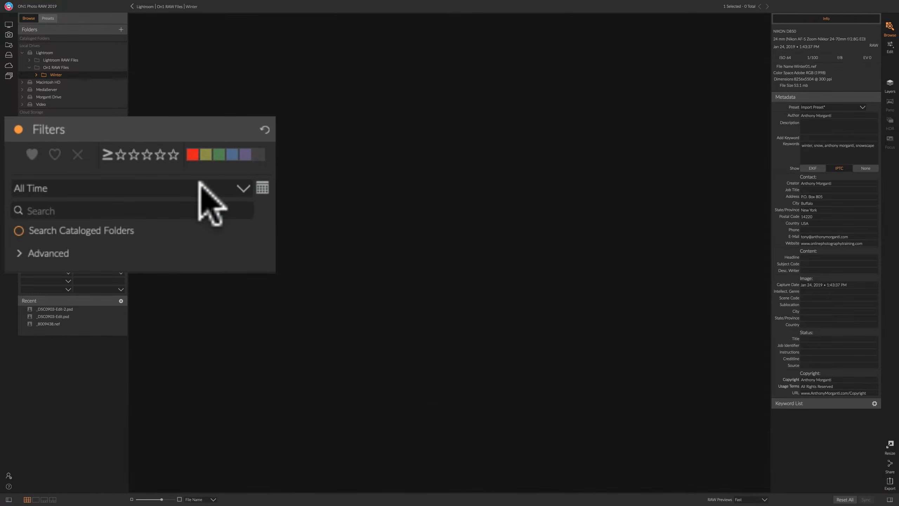
left_click(193, 155)
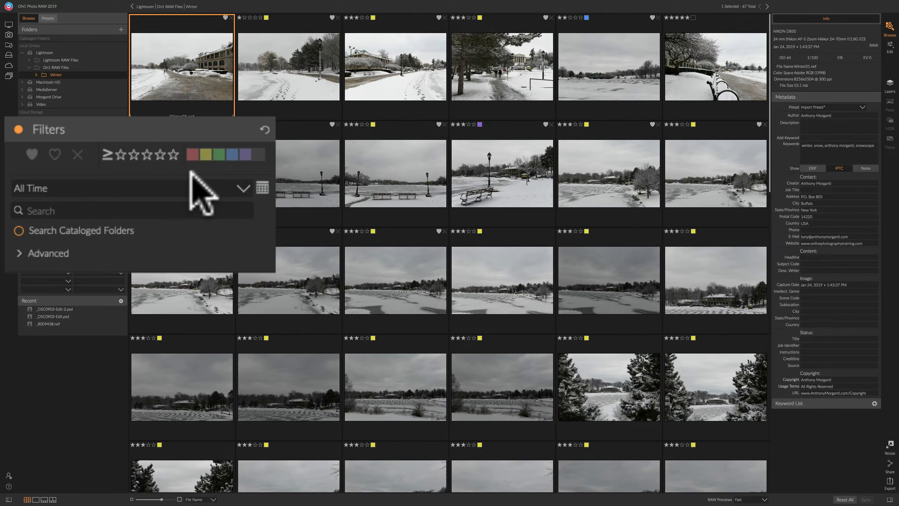
left_click(205, 154)
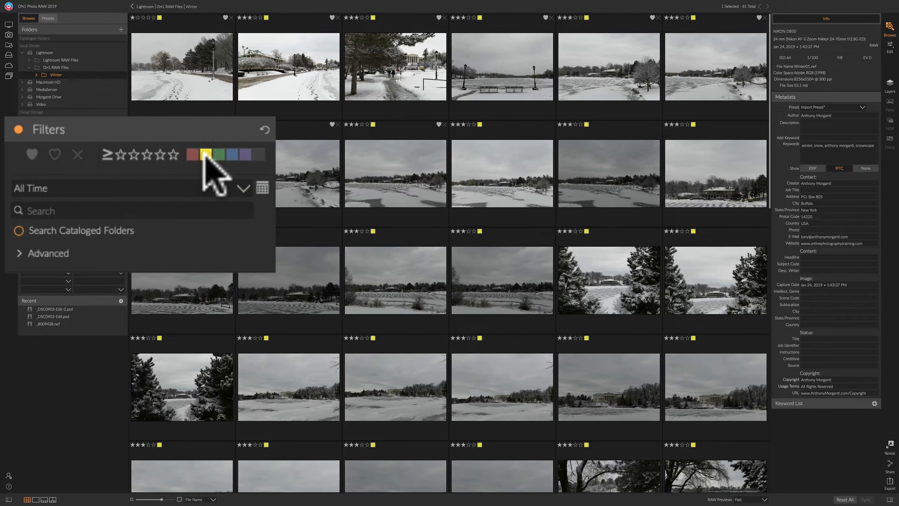
key("f")
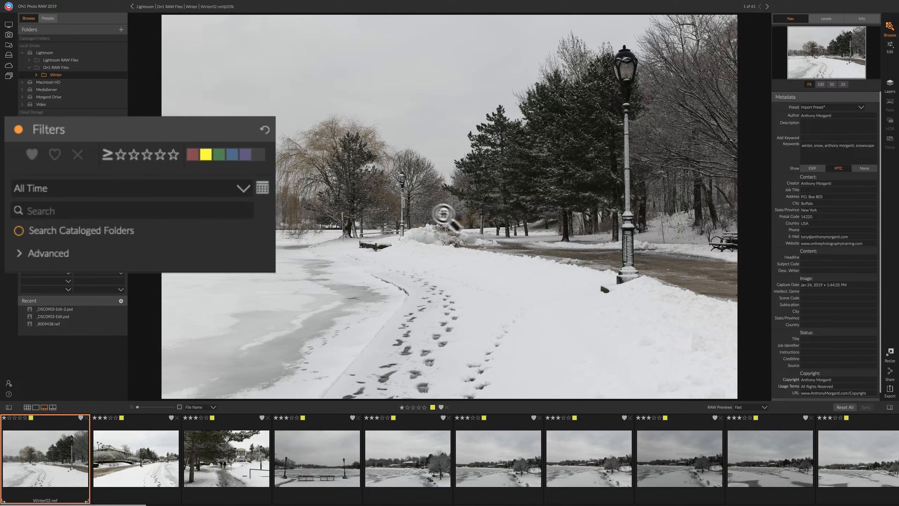
left_click(206, 155)
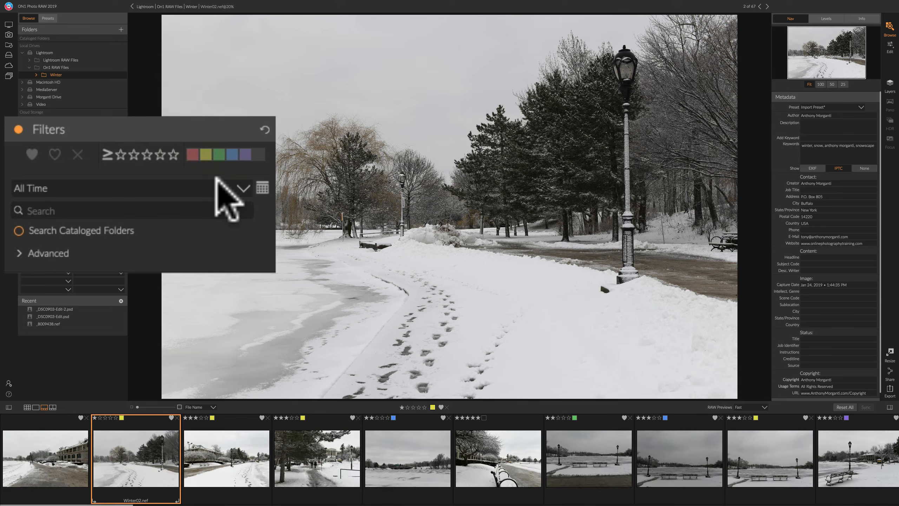
left_click(219, 154)
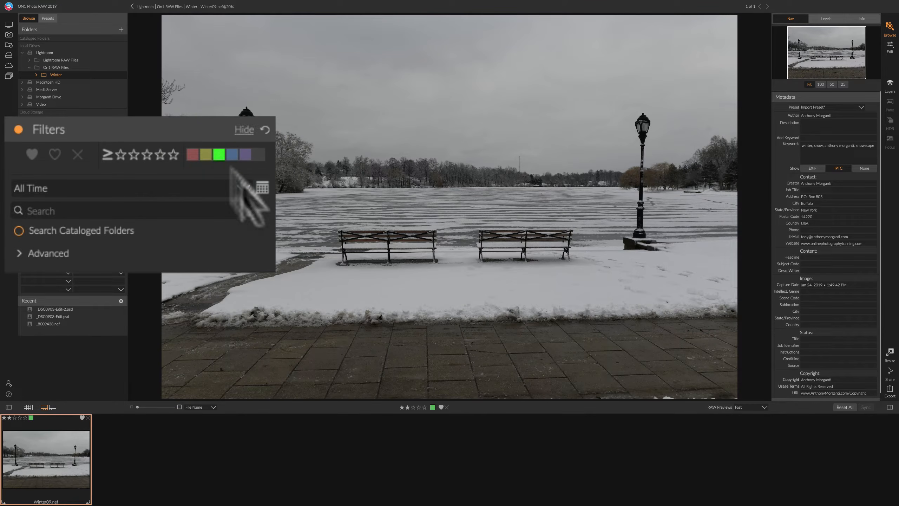
left_click(218, 155)
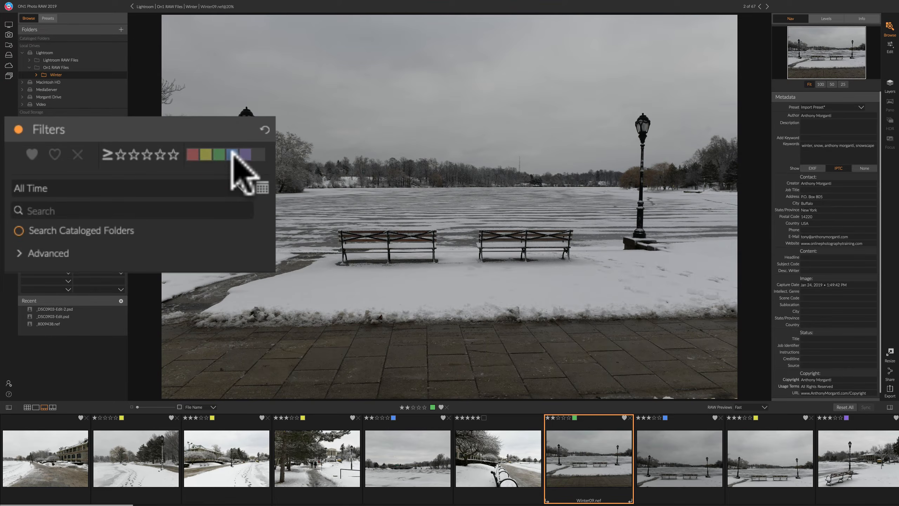
- Filter the folder by blue, purple, no colour label and red in turn, clearing each filter
left_click(232, 154)
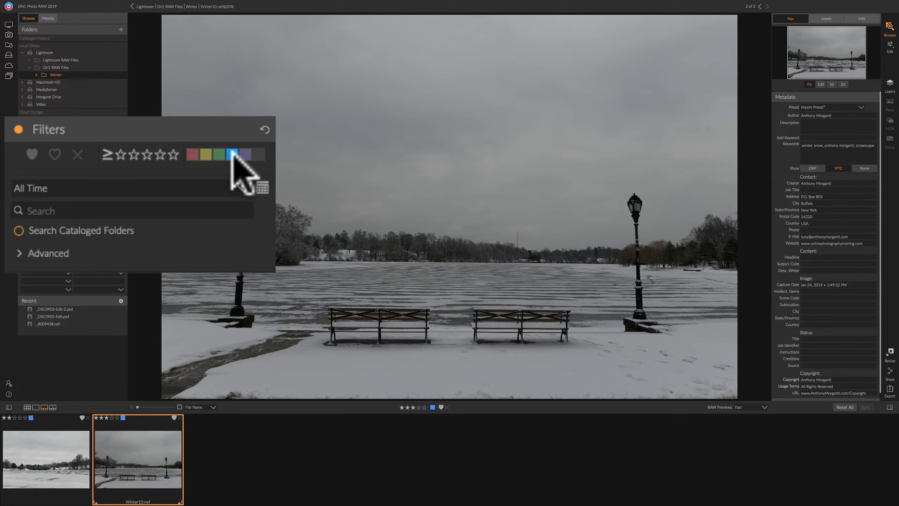
left_click(233, 154)
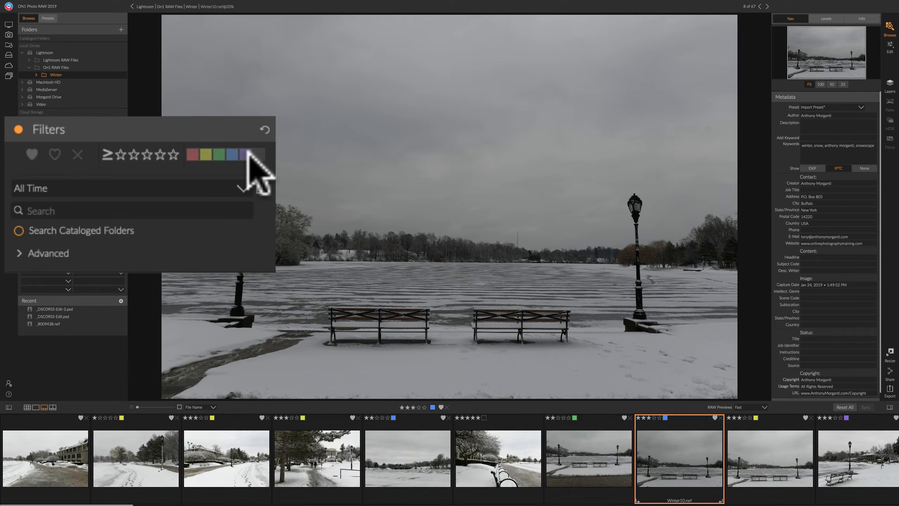
left_click(247, 154)
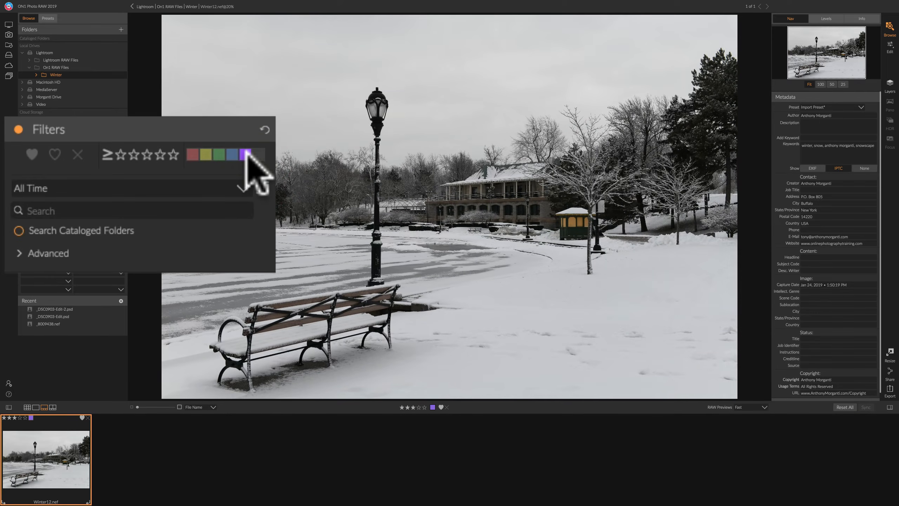
left_click(245, 153)
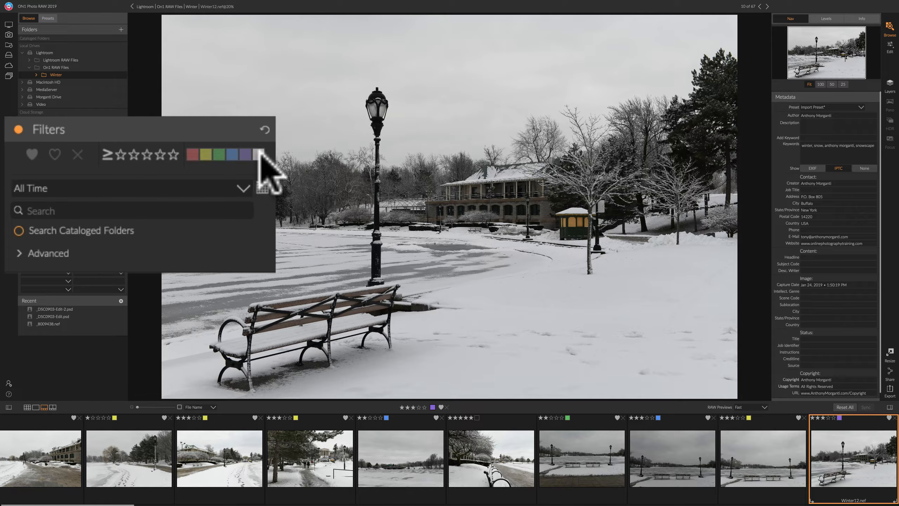
left_click(260, 155)
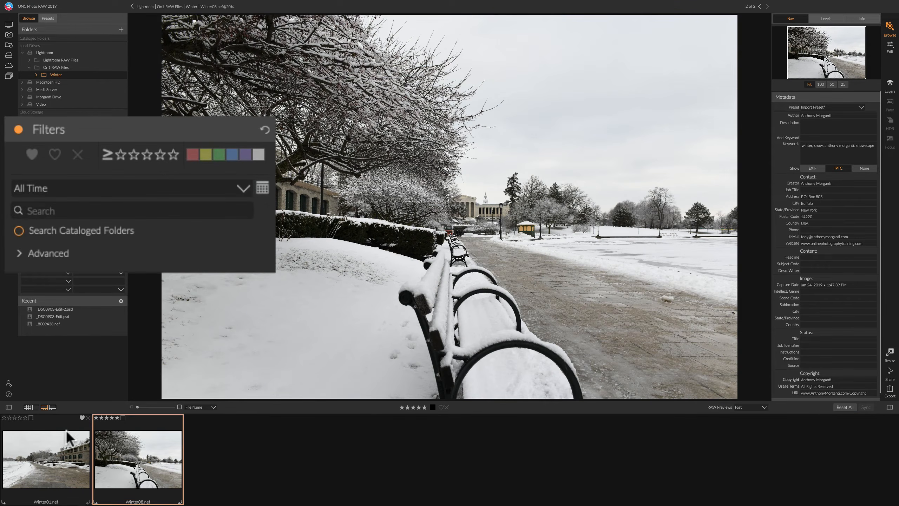
left_click(259, 154)
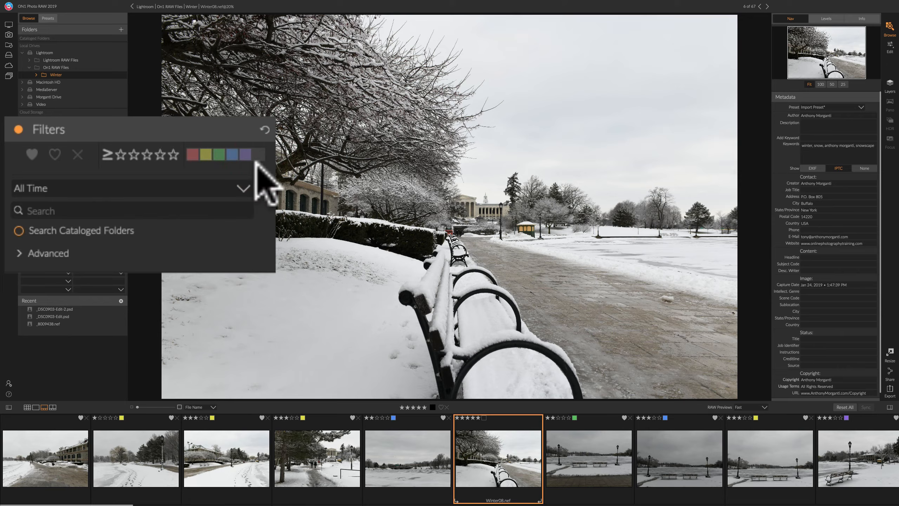
left_click(192, 154)
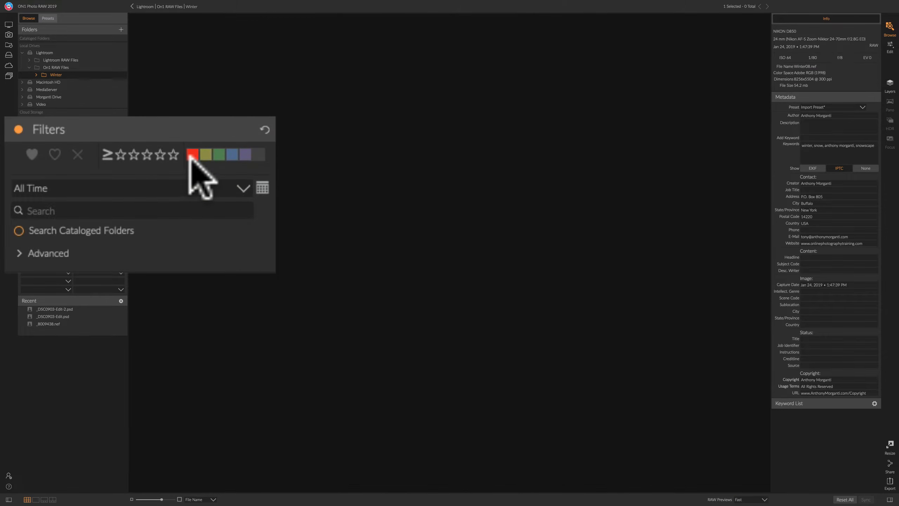
left_click(193, 154)
- Filter by green and blue labels together, adding and removing a three-star minimum and the no-label option in turn
left_click(219, 154)
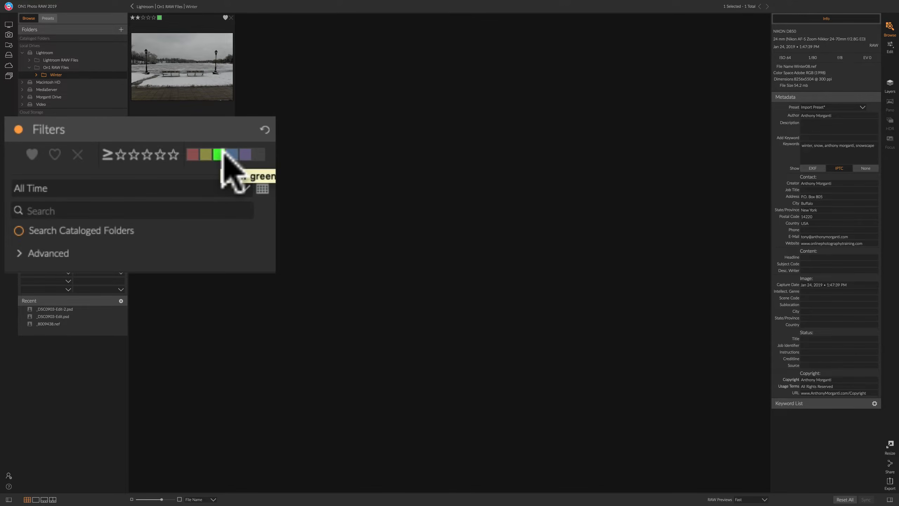
left_click(231, 154)
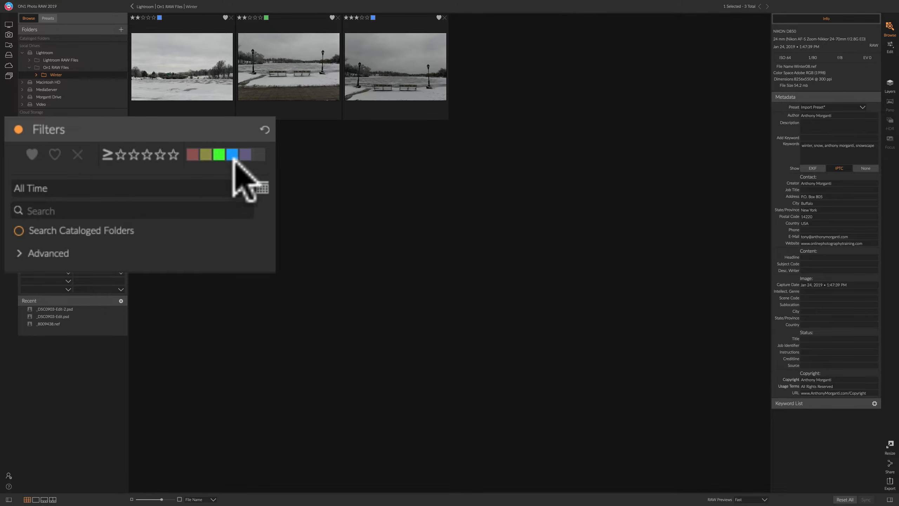
left_click(146, 152)
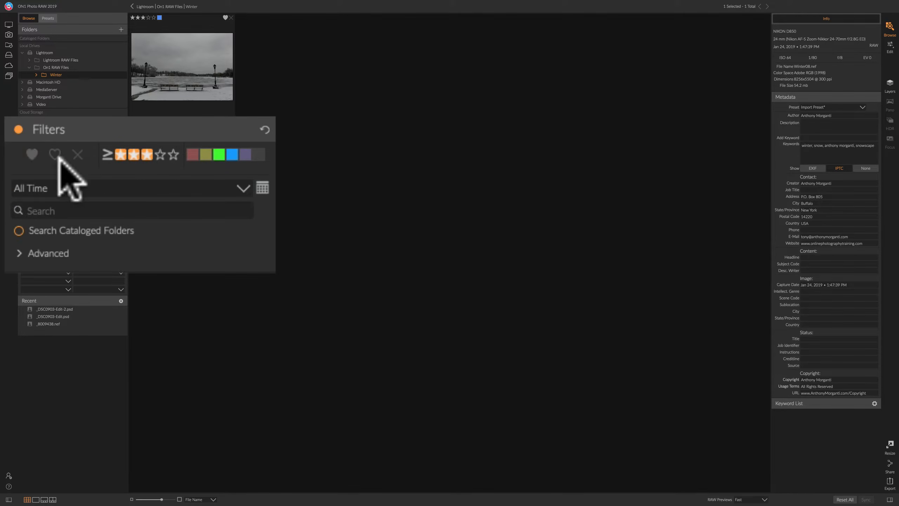
left_click(120, 155)
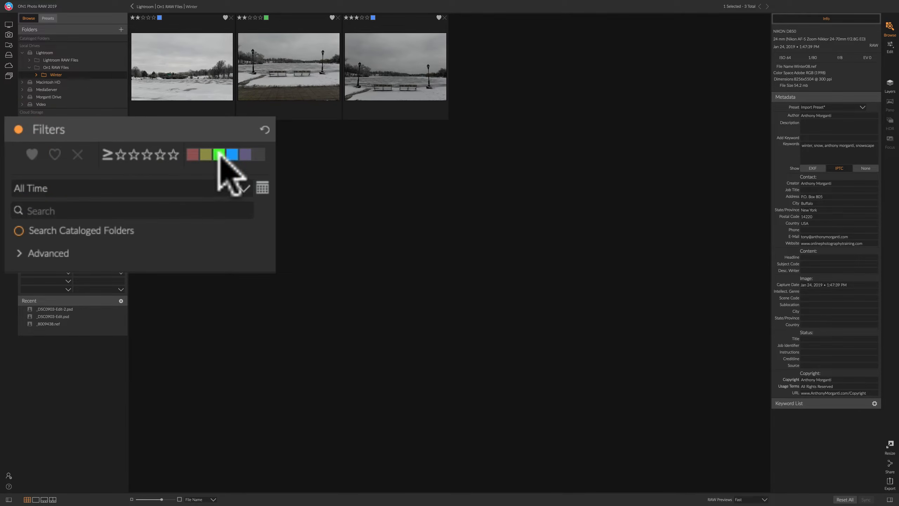
left_click(259, 154)
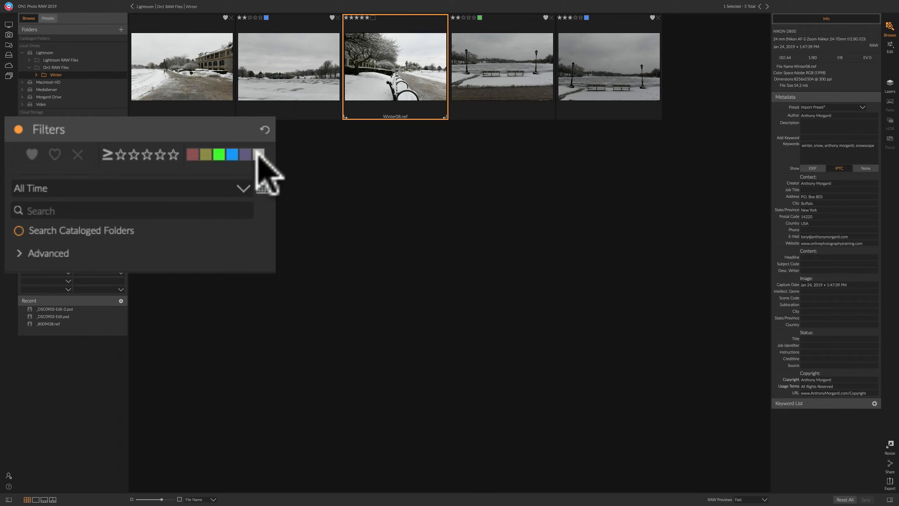
left_click(258, 153)
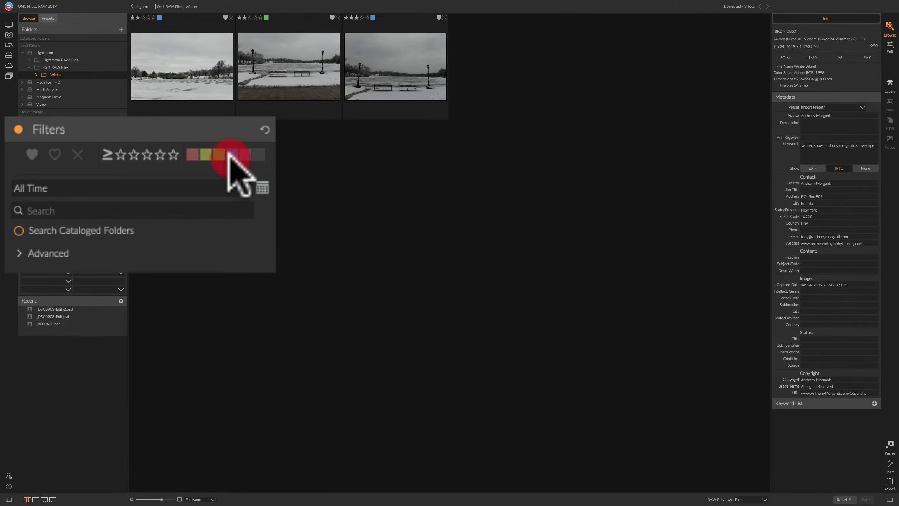
- Clear the blue and green label filters, briefly filter by yellow, and turn the filters off
left_click(219, 154)
left_click(219, 155)
left_click(206, 155)
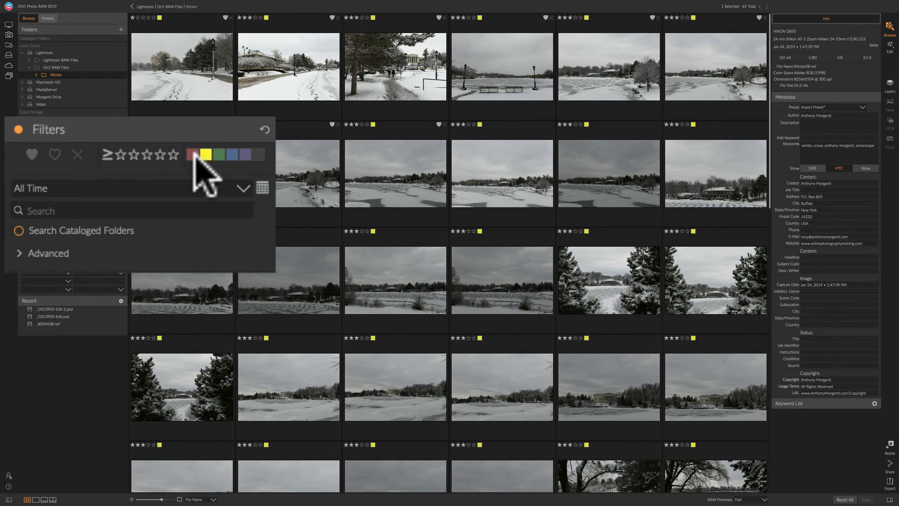
left_click(206, 155)
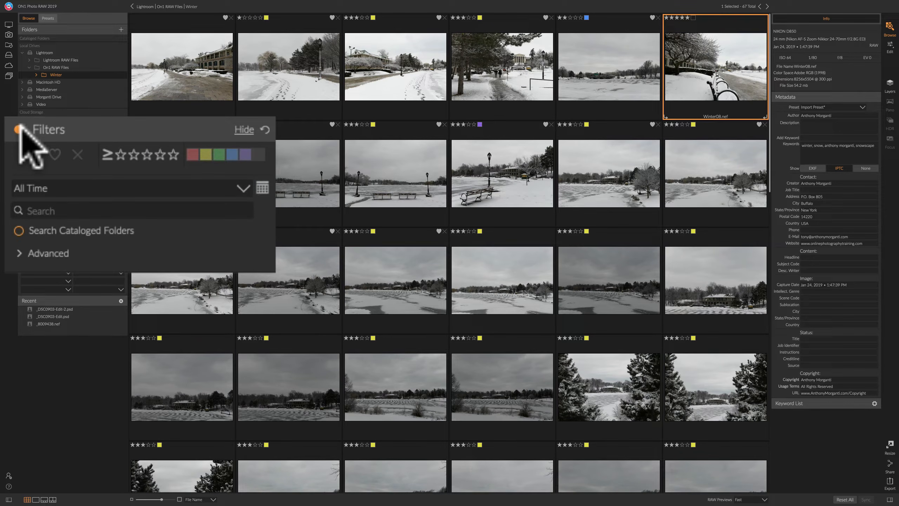
left_click(18, 129)
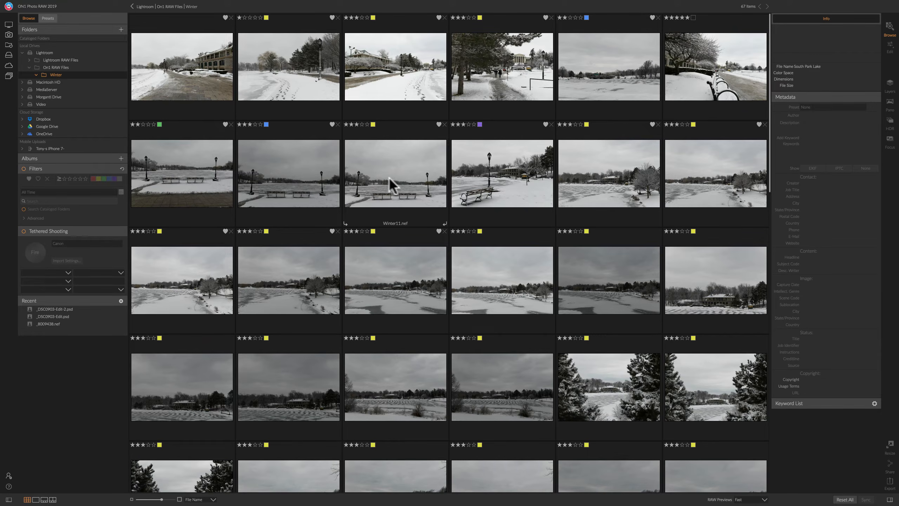
- View Winter11.nef in the filmstrip view and browse ahead through the photos to select Winter54.nef
left_click(395, 184)
key("f")
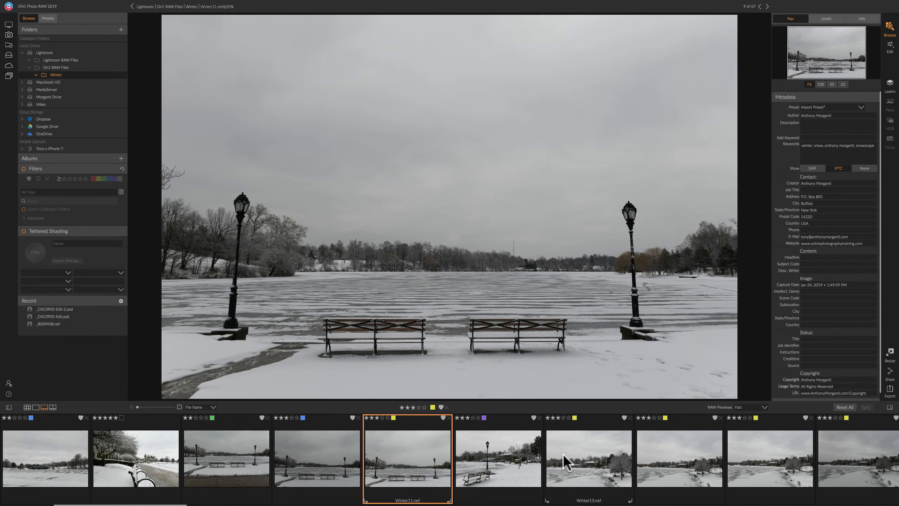
scroll(563, 457, "down", 5)
scroll(566, 461, "down", 5)
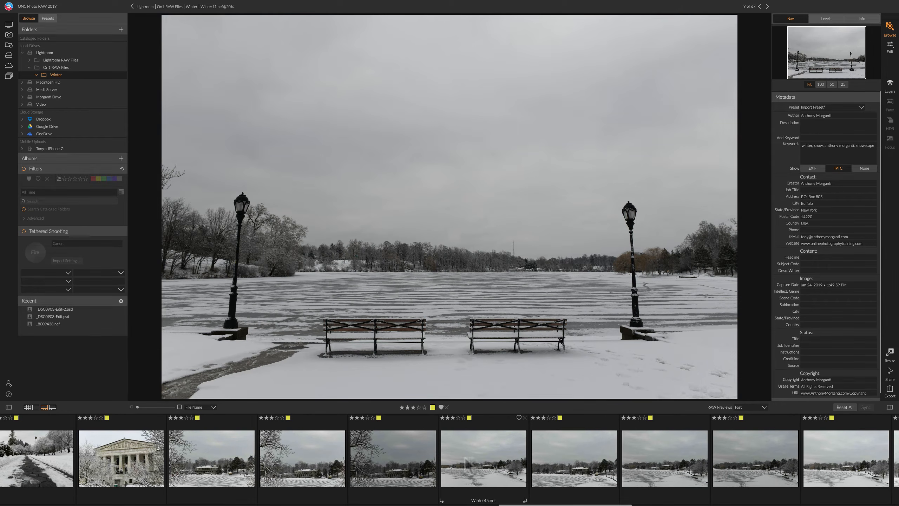
scroll(496, 466, "down", 5)
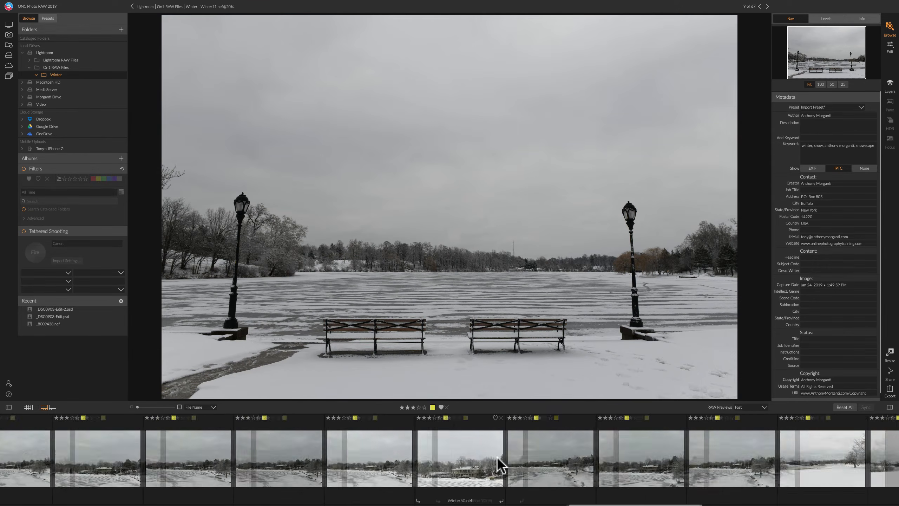
left_click(558, 461)
left_click(742, 457)
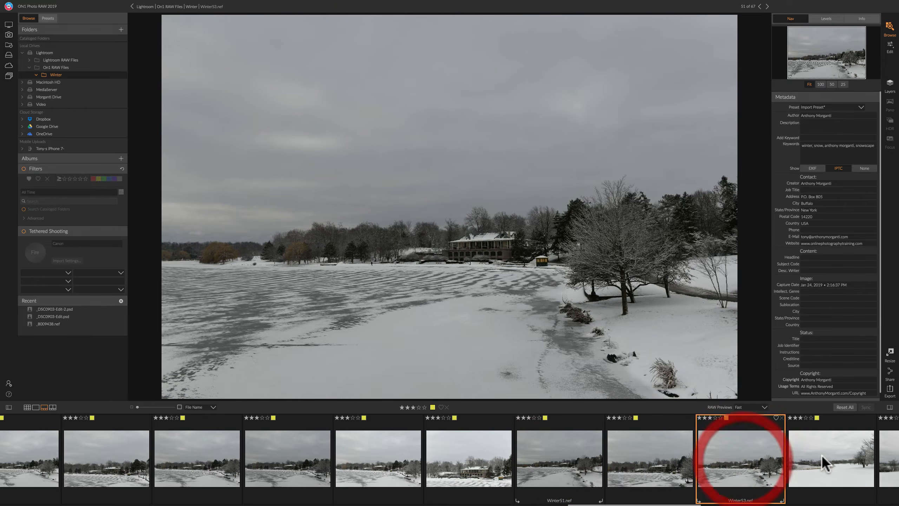
left_click(829, 460)
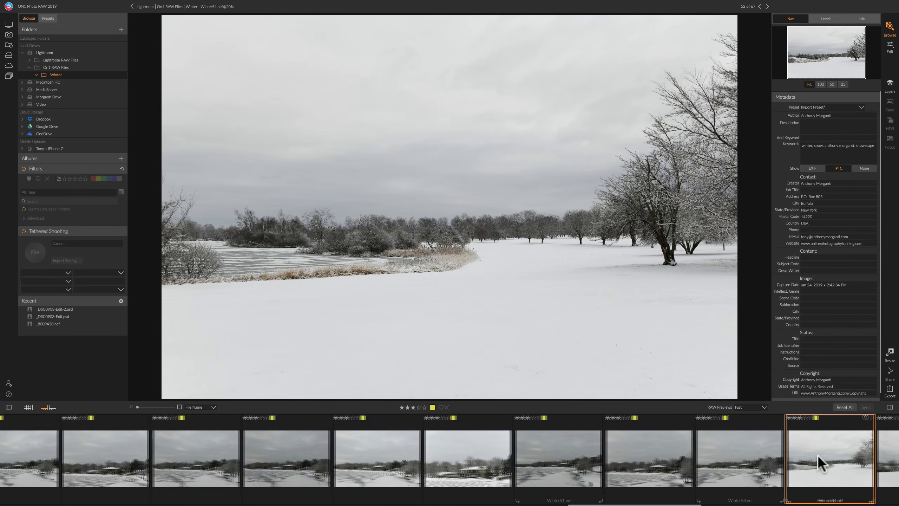
- Extend the filmstrip selection from Winter54.nef through Winter77.nef
scroll(818, 464, "down", 10)
scroll(248, 479, "up", 9)
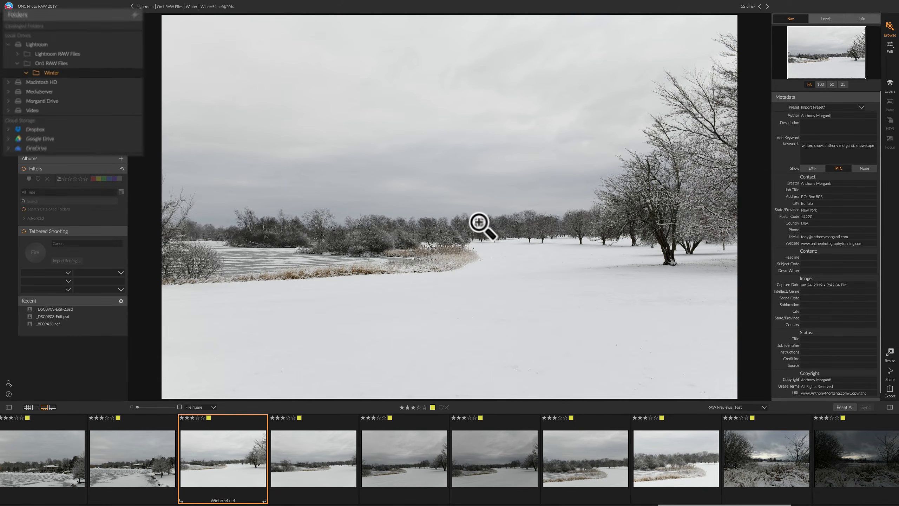
scroll(590, 461, "down", 5)
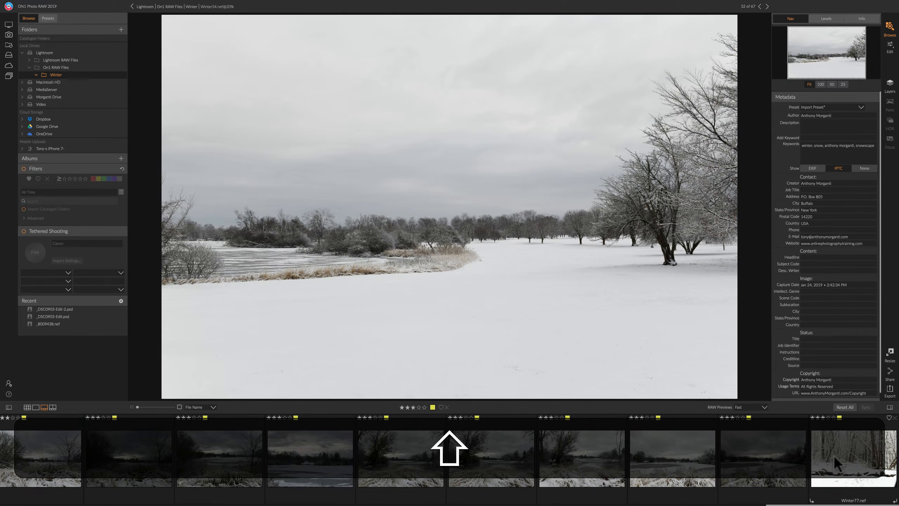
left_click(834, 455, "shift")
scroll(607, 458, "up", 6)
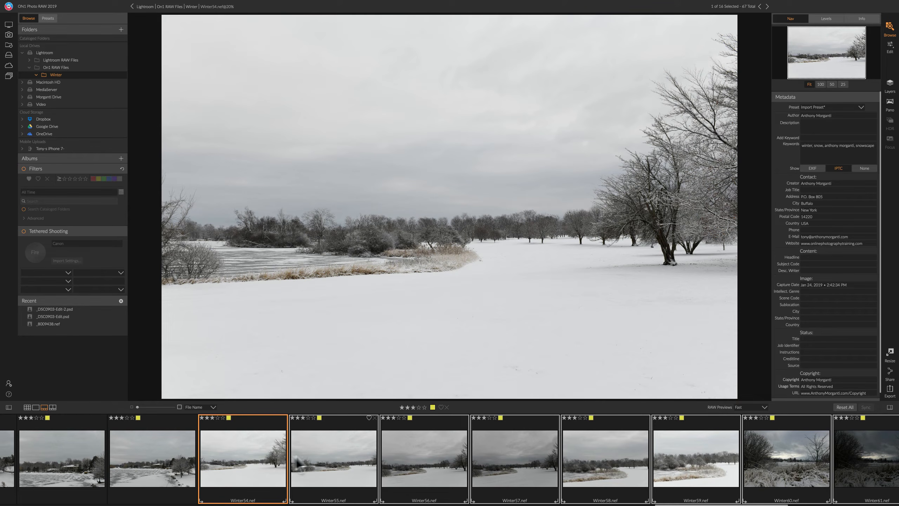
- Add a subfolder named South Park Lake with Move Selected Items into Subfolder enabled for the selected photos
right_click(502, 445)
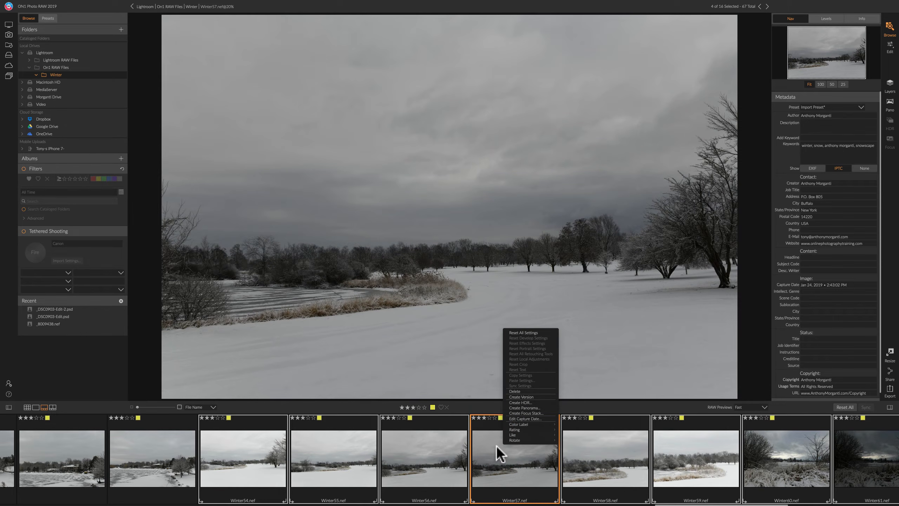
left_click(447, 301)
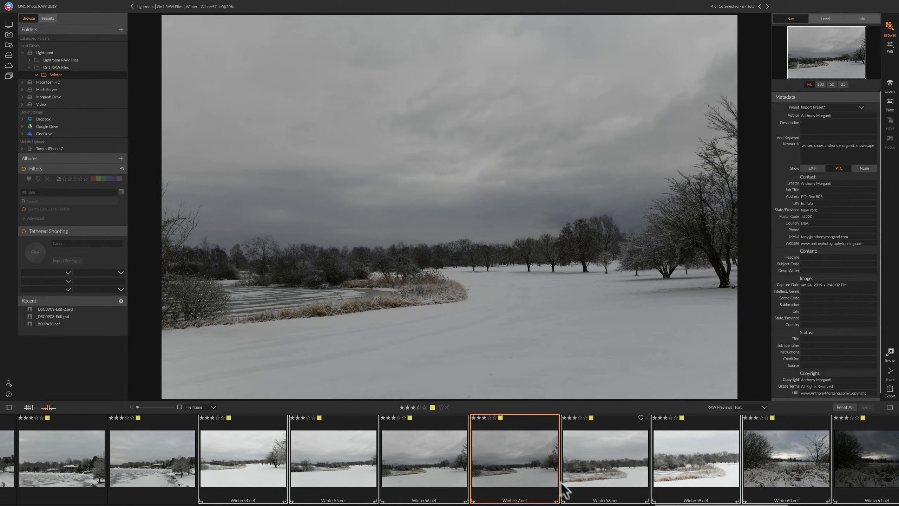
right_click(519, 449)
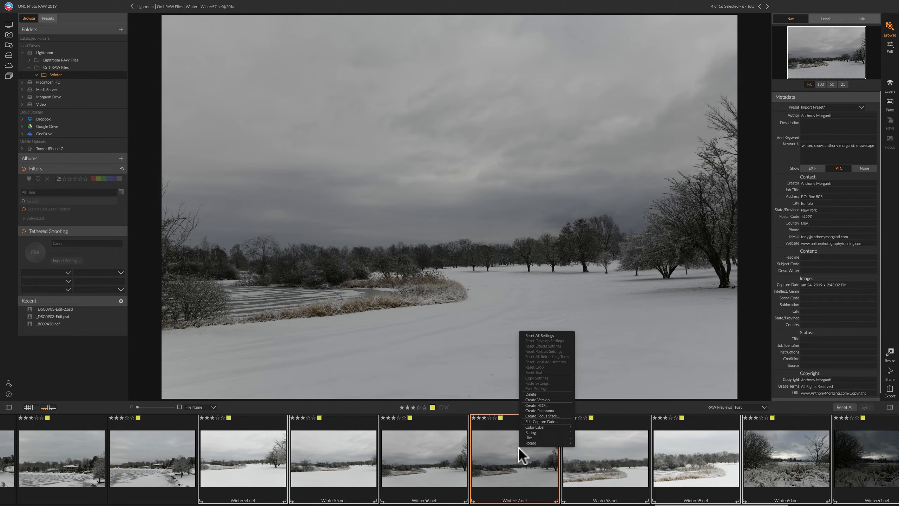
right_click(483, 156)
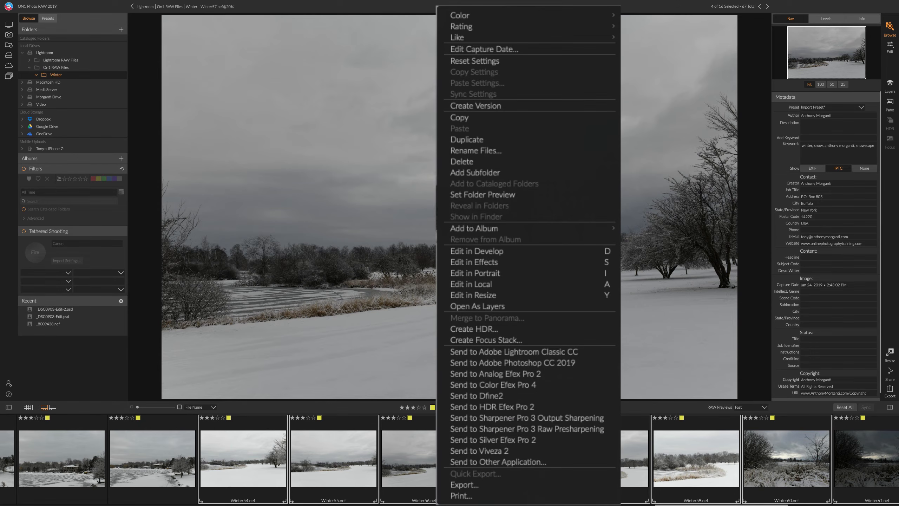
left_click(468, 173)
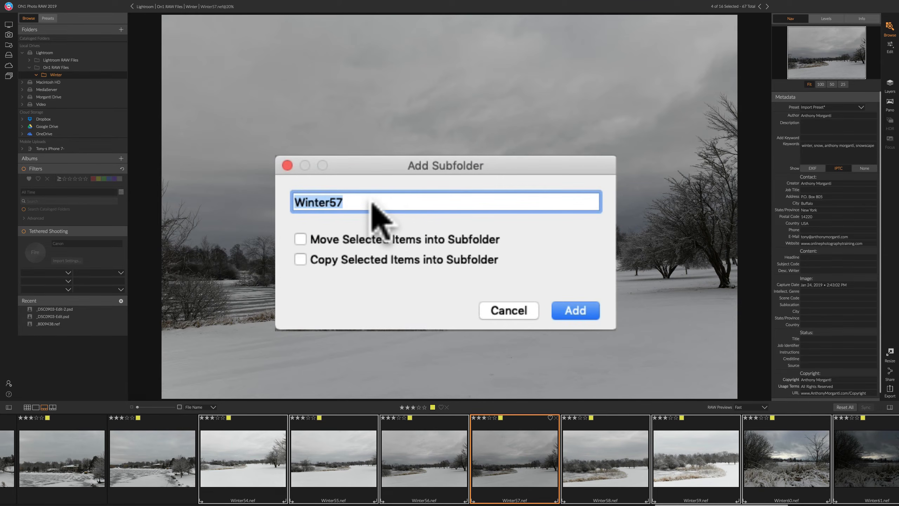
type("Sout")
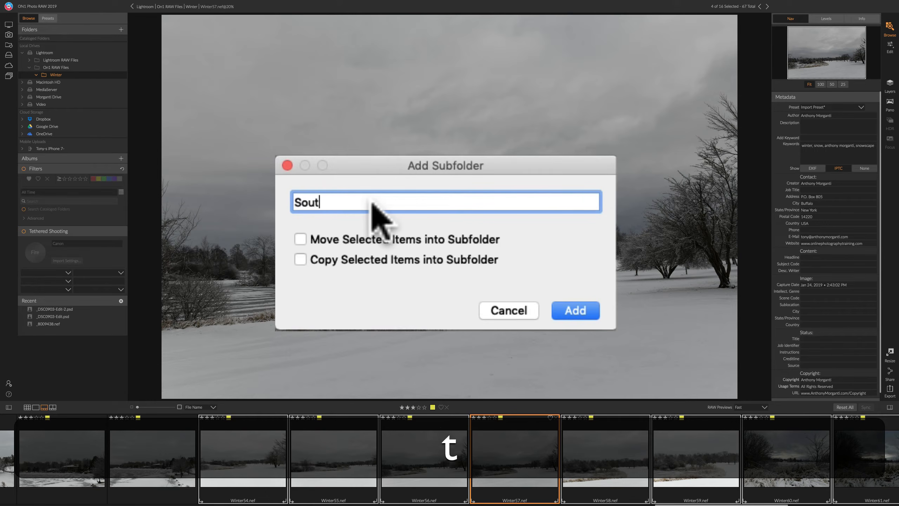
type("h Park Lake")
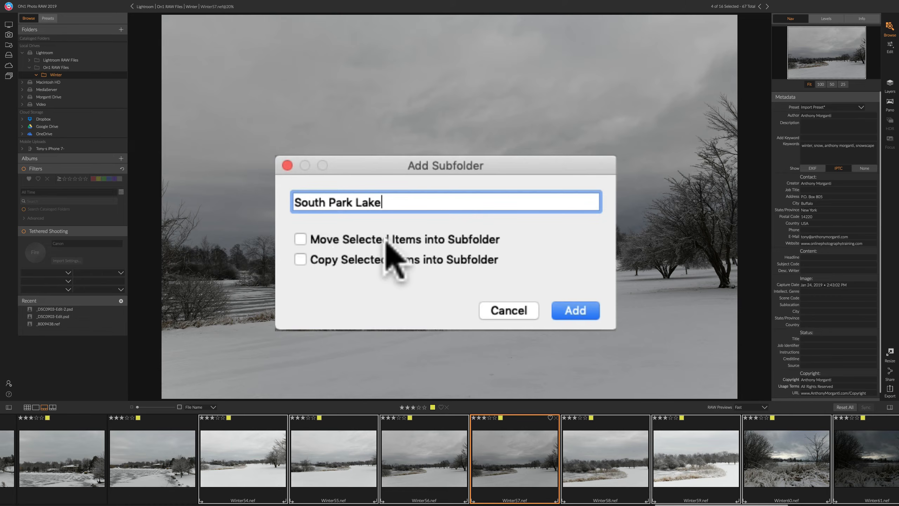
left_click(301, 240)
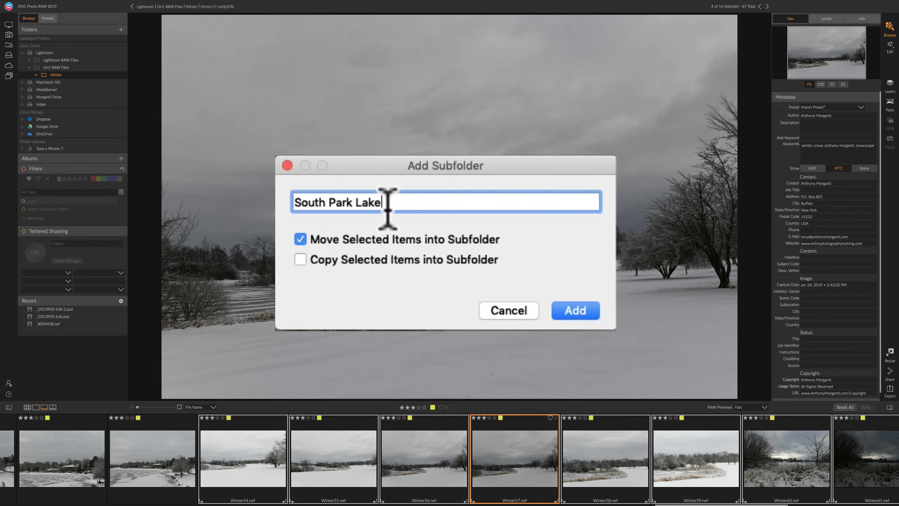
left_click(577, 312)
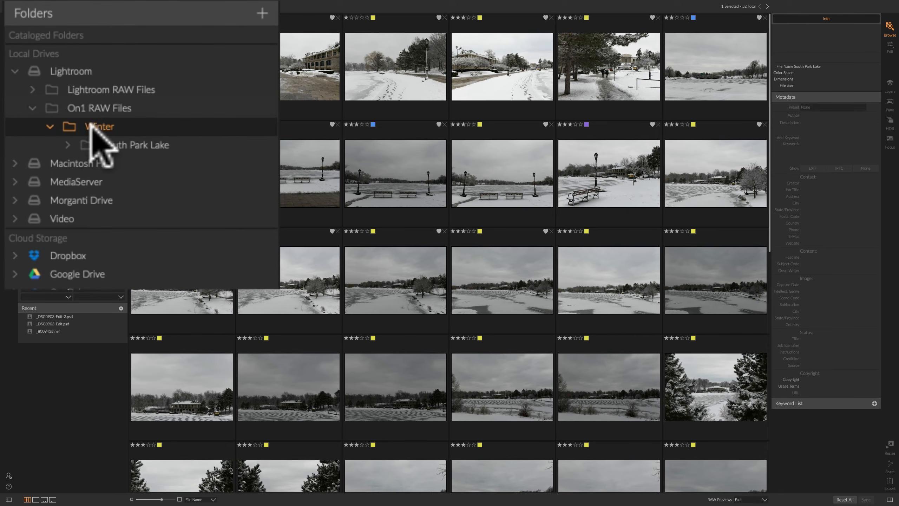
- Select the new South Park Lake subfolder and return to the Winter folder to view its contents
left_click(103, 144)
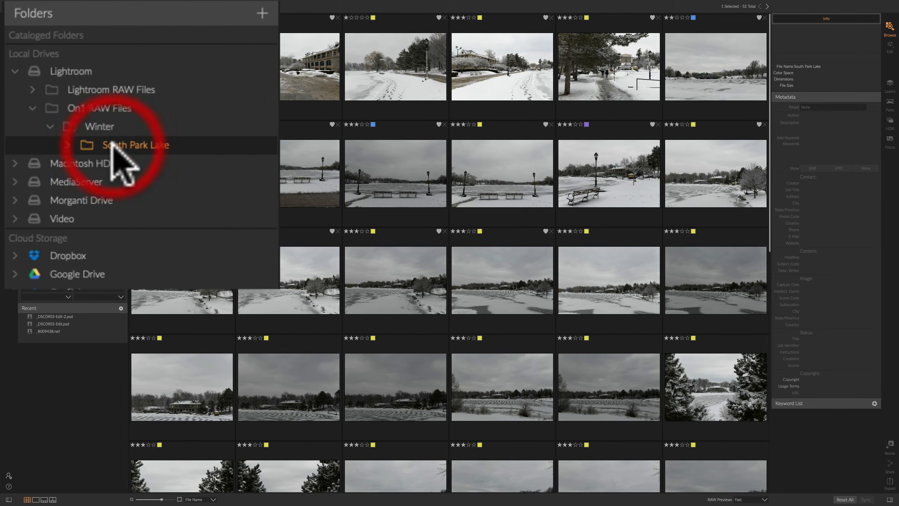
left_click(97, 128)
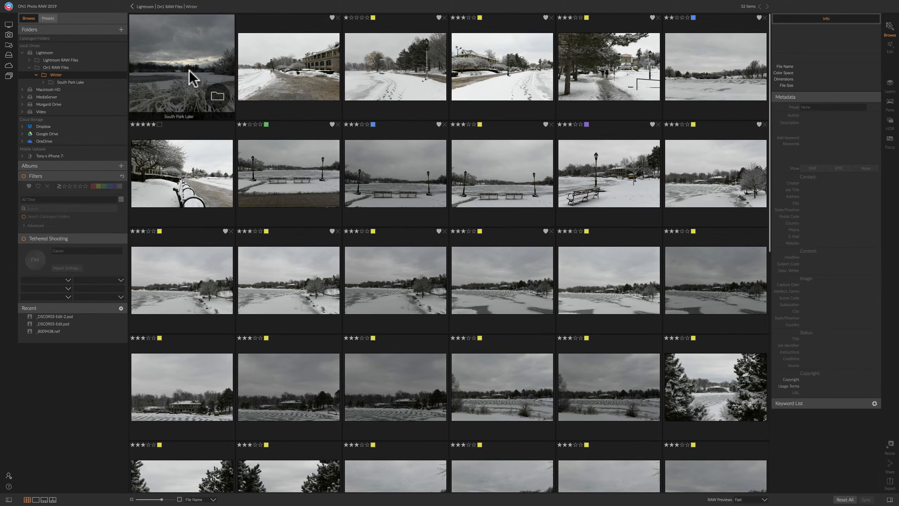
- Open the South Park Lake subfolder to view its photos and return to the Winter folder
left_click(189, 70)
double_click(189, 71)
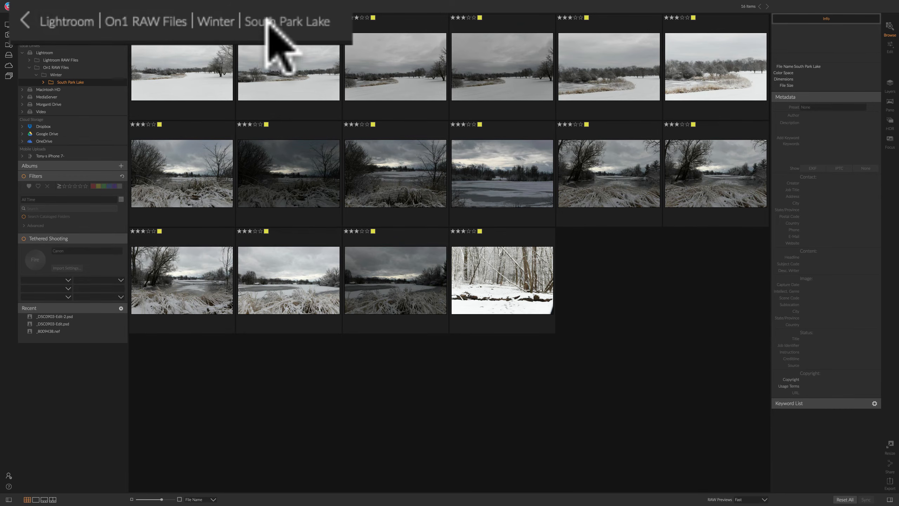
left_click(213, 21)
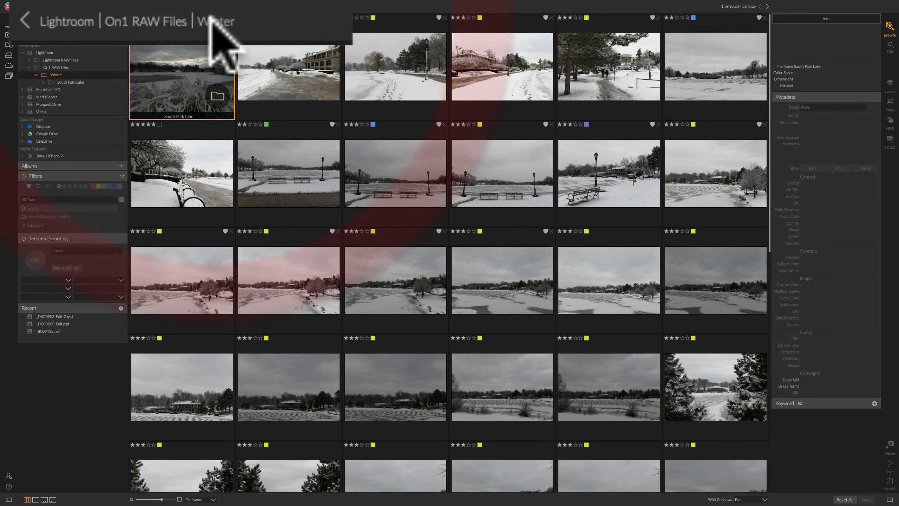
- Set Winter58.nef as the folder preview for the South Park Lake subfolder and return to the Winter folder
double_click(185, 70)
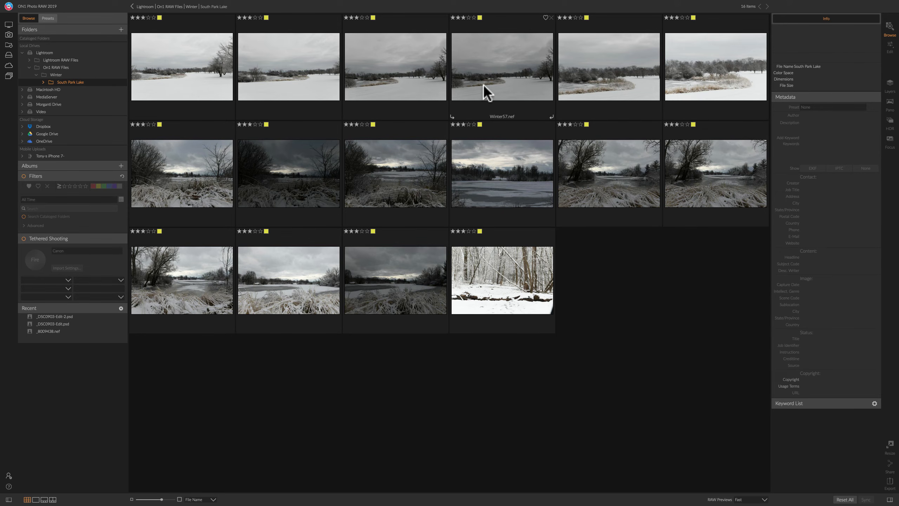
left_click(622, 72)
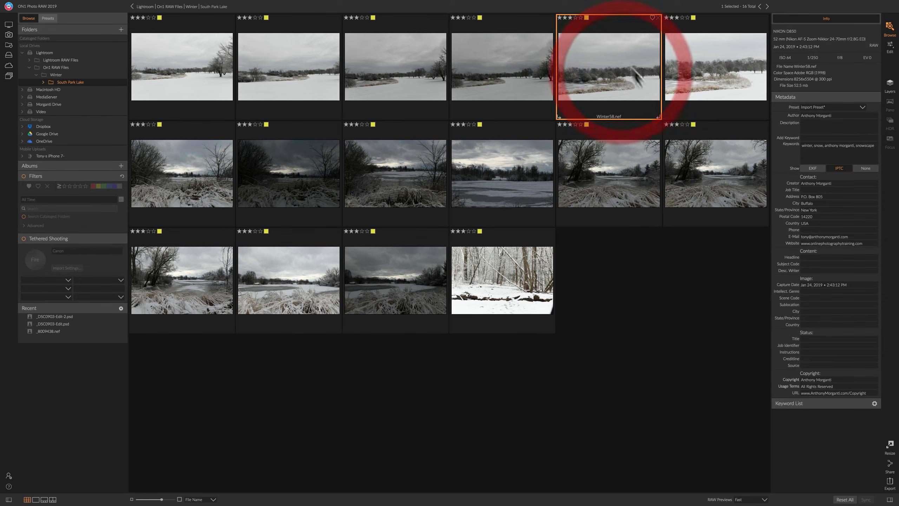
right_click(607, 54)
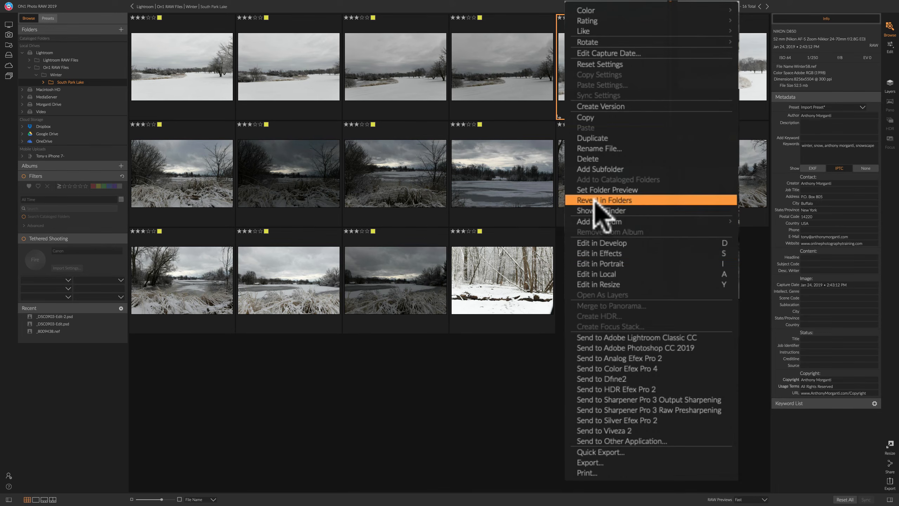
left_click(621, 191)
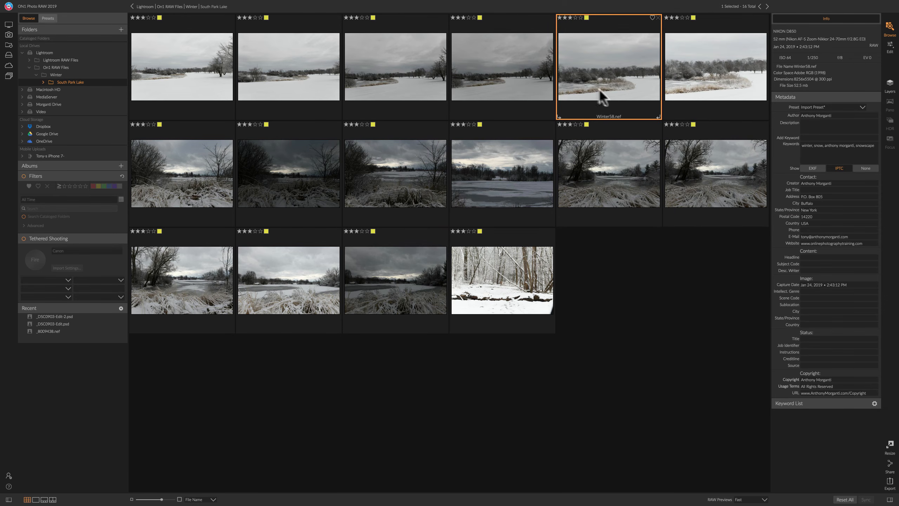
left_click(191, 7)
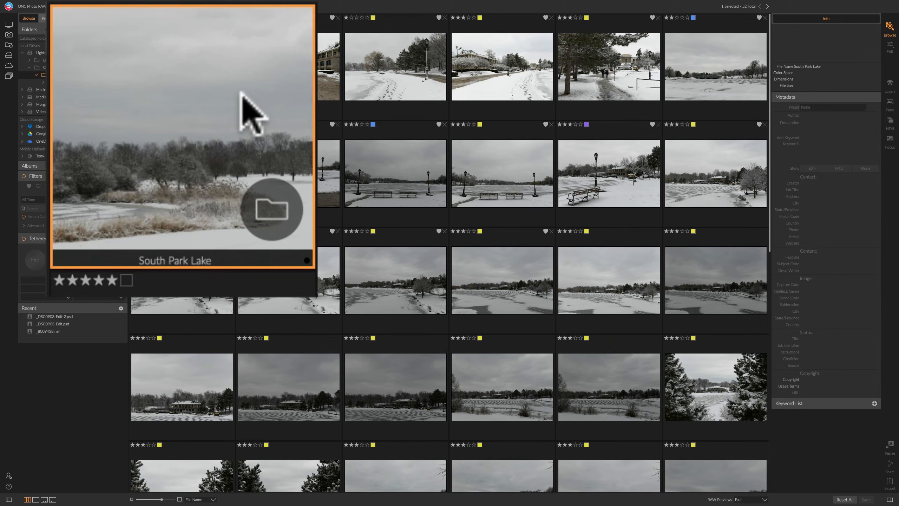
- Select all the loose photos in the Winter folder, from Winter01.nef through Winter53.nef
scroll(220, 109, "down", 1)
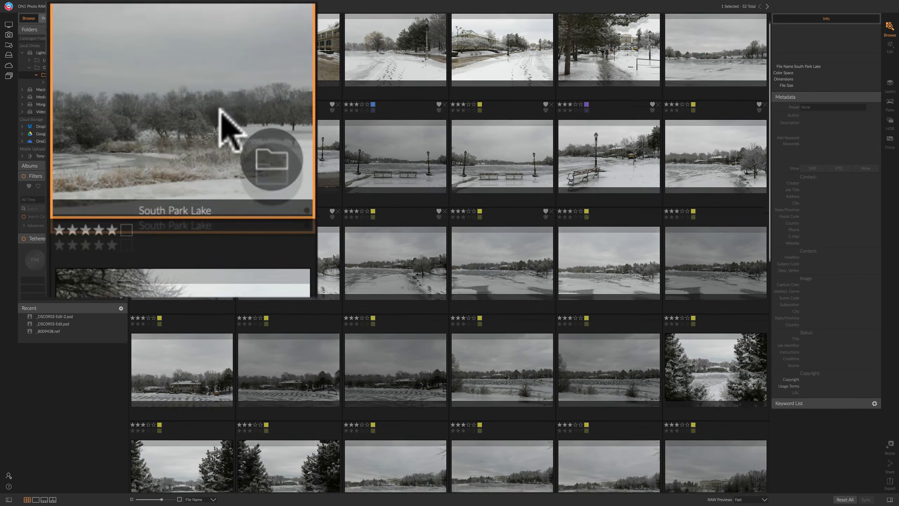
scroll(402, 77, "down", 10)
scroll(539, 168, "up", 10)
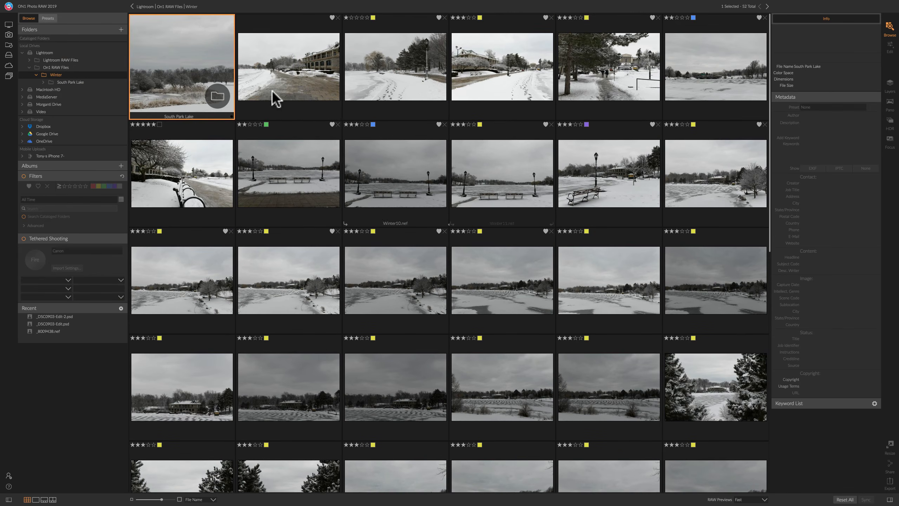
left_click(263, 73)
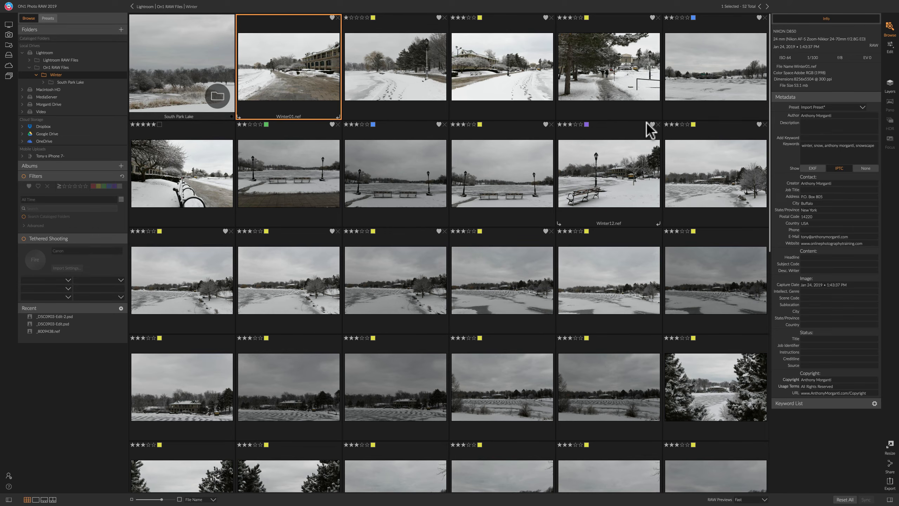
scroll(458, 215, "down", 10)
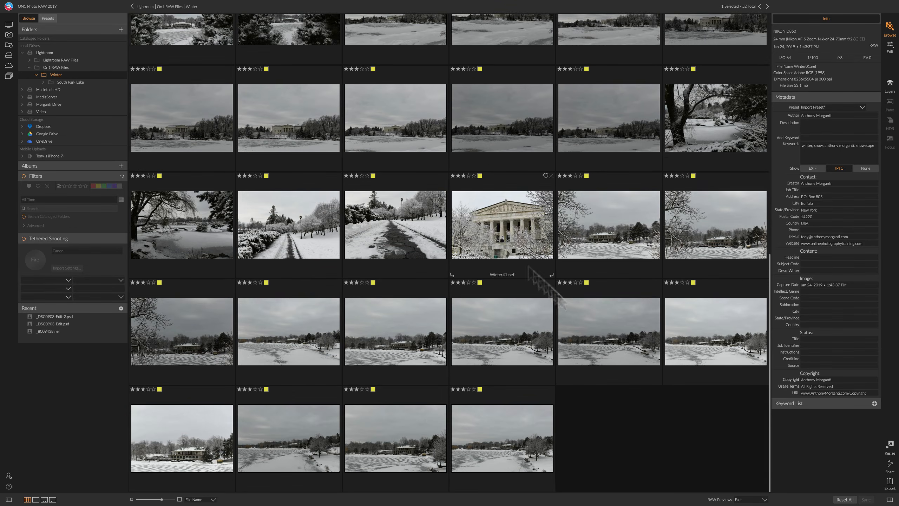
left_click(520, 436, "shift")
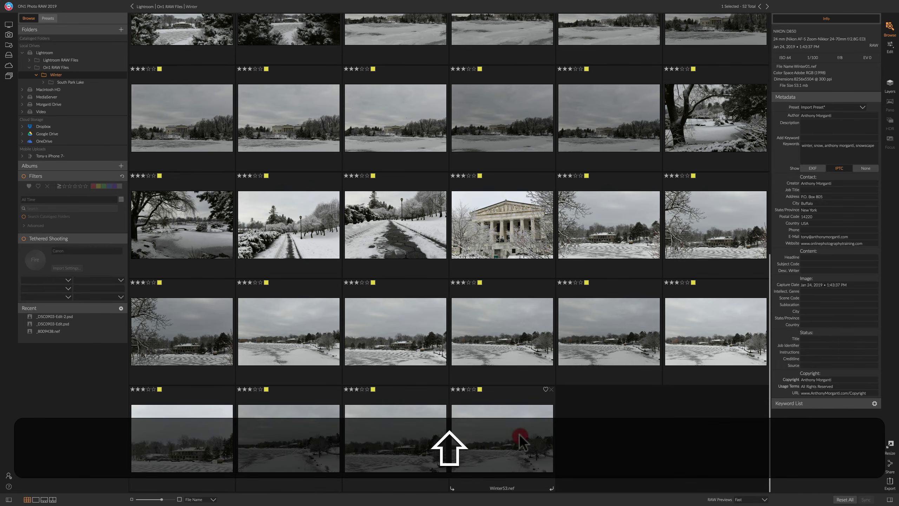
scroll(499, 230, "up", 10)
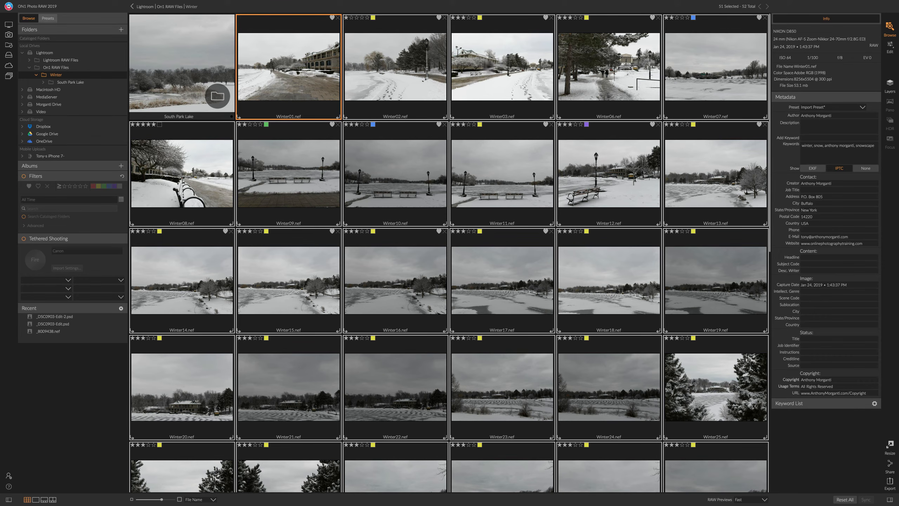
scroll(439, 61, "down", 2)
scroll(437, 62, "up", 2)
- Add a subfolder named Hoyt Lake with Move Selected Items into Subfolder enabled for the selected photos
right_click(413, 63)
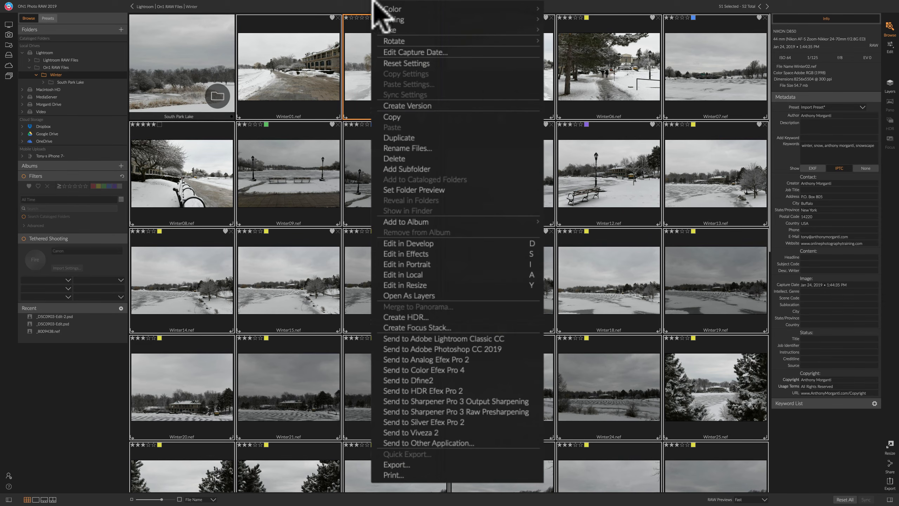
left_click(407, 169)
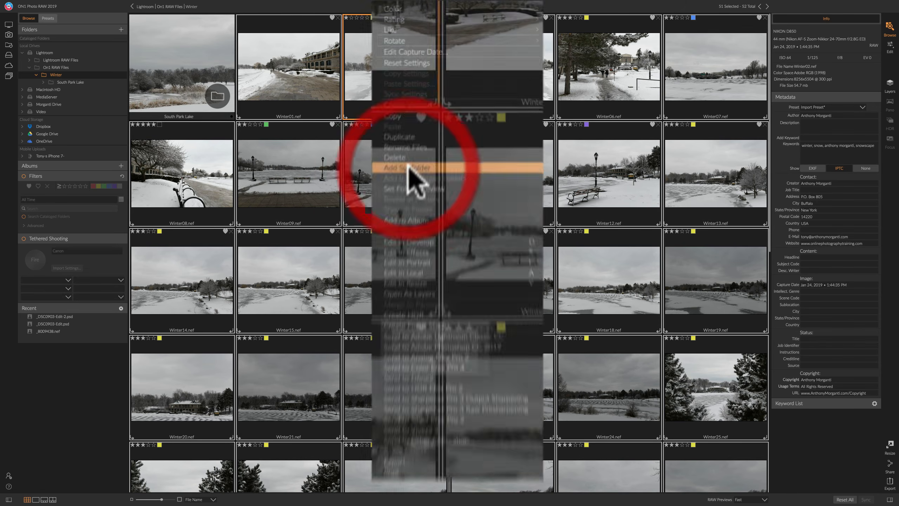
type("Hoyt Lake")
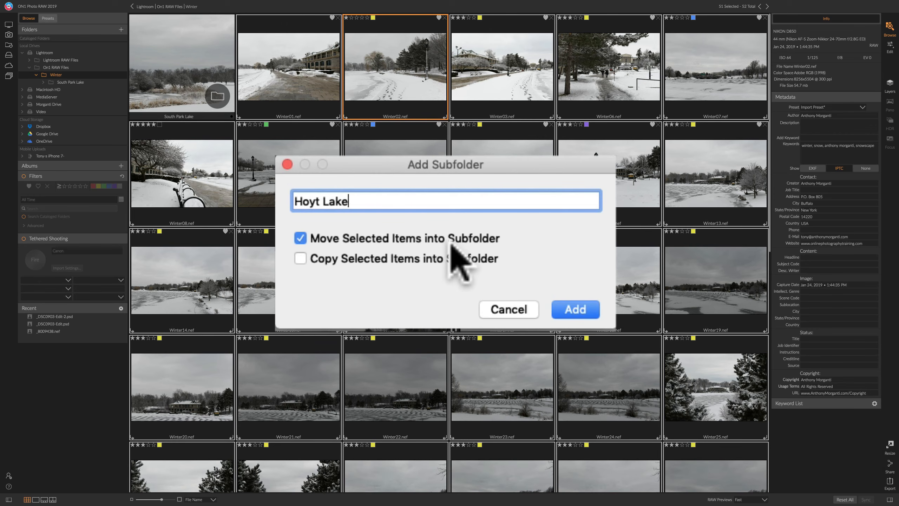
left_click(572, 310)
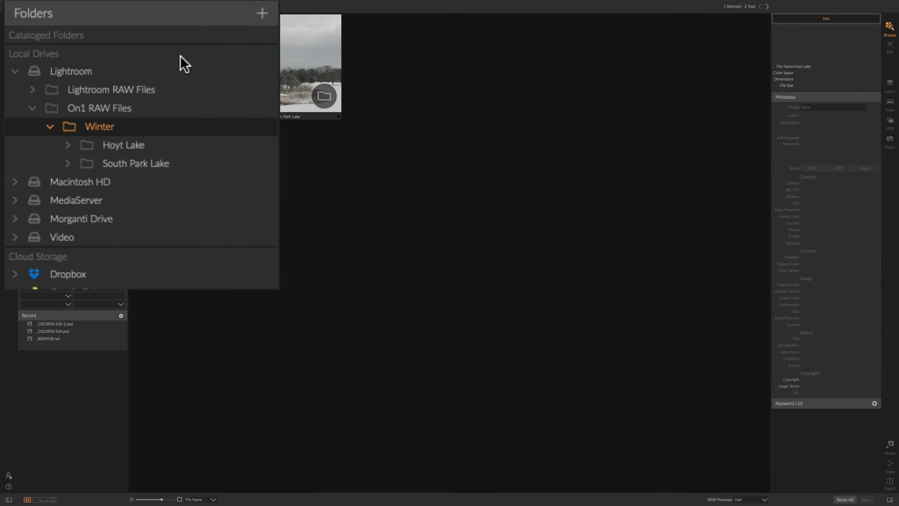
- Open the Hoyt Lake subfolder, look through its photos and return to the Winter folder
left_click(261, 55)
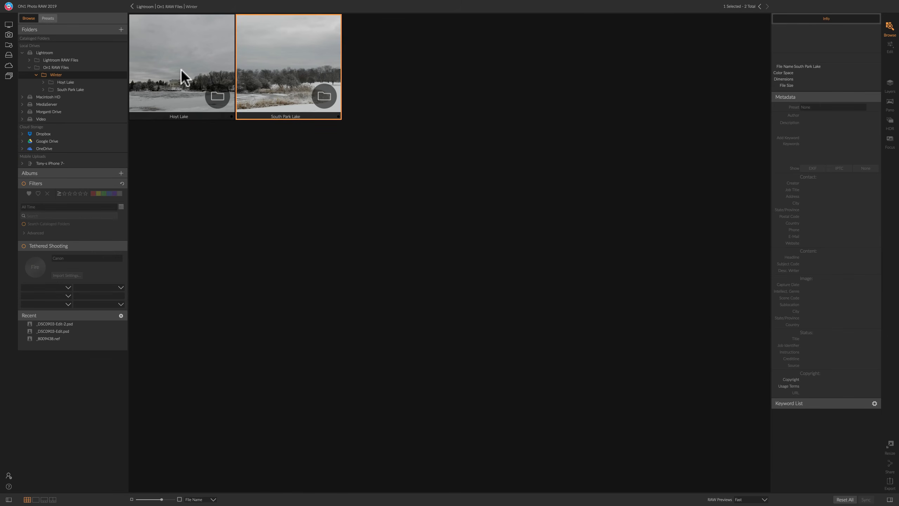
double_click(181, 71)
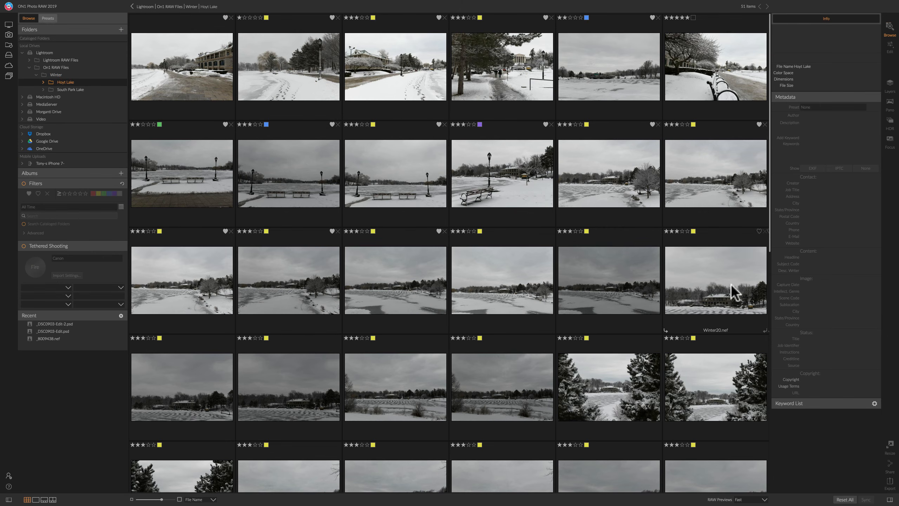
scroll(573, 263, "down", 12)
scroll(573, 263, "up", 12)
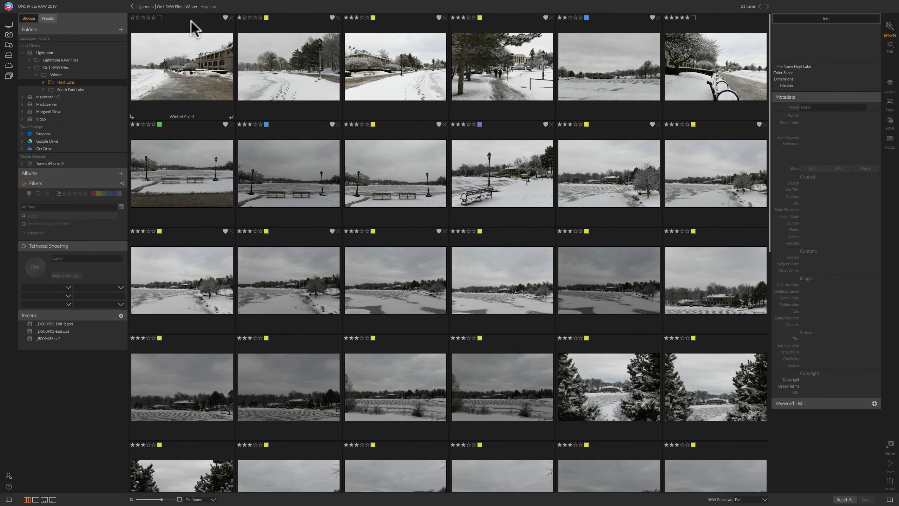
left_click(191, 7)
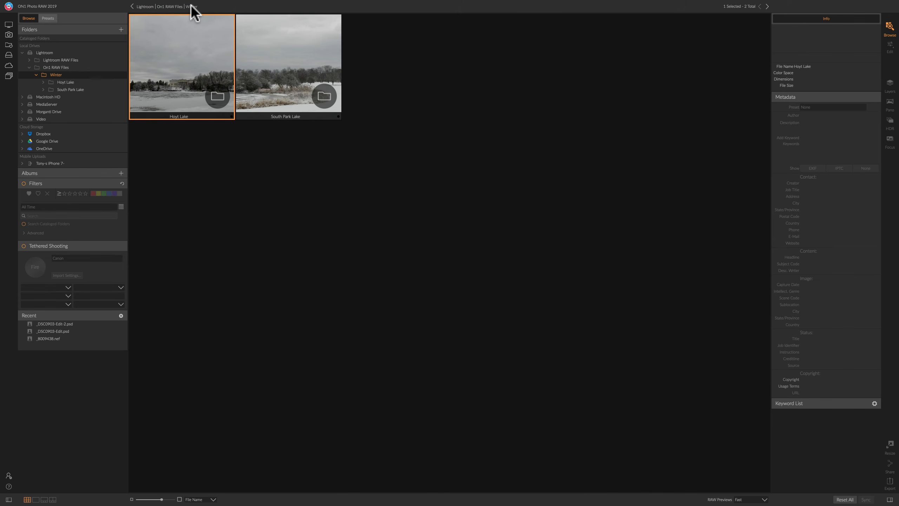
- Check the photos in the South Park Lake subfolder and go back to the Winter folder
left_click(282, 84)
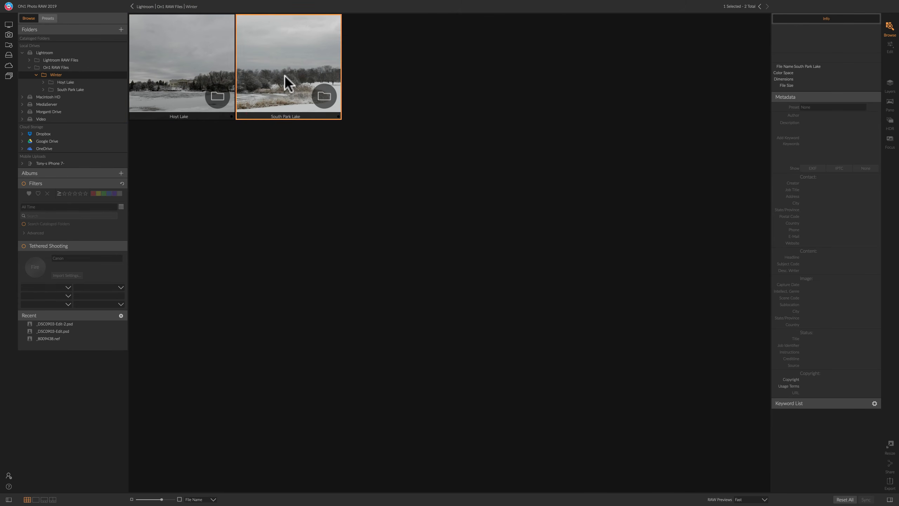
double_click(285, 76)
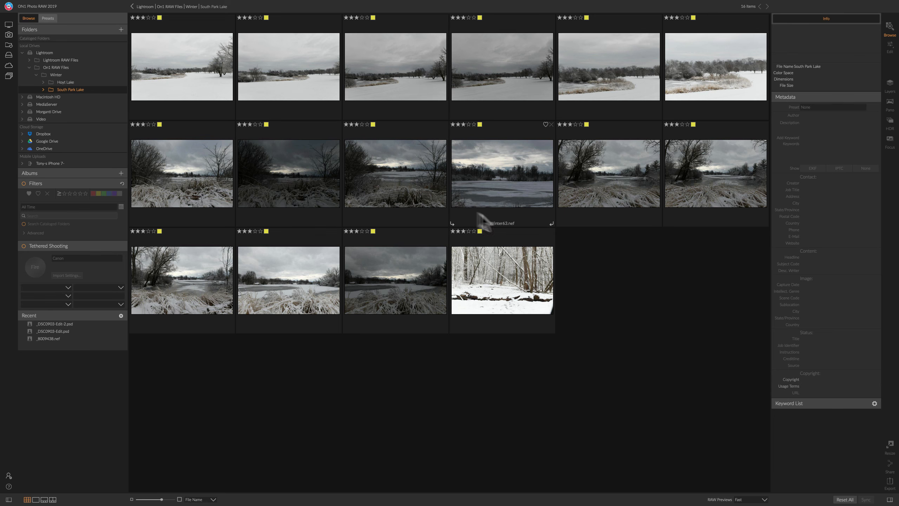
left_click(191, 8)
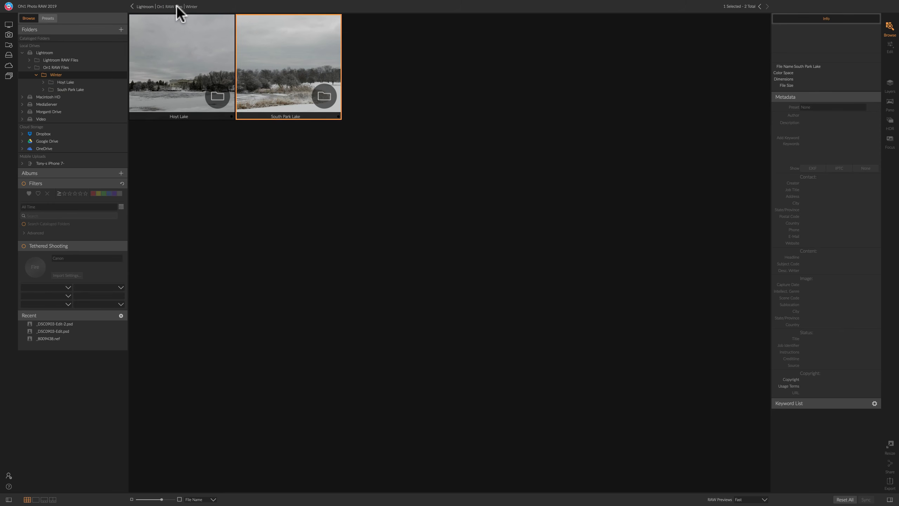